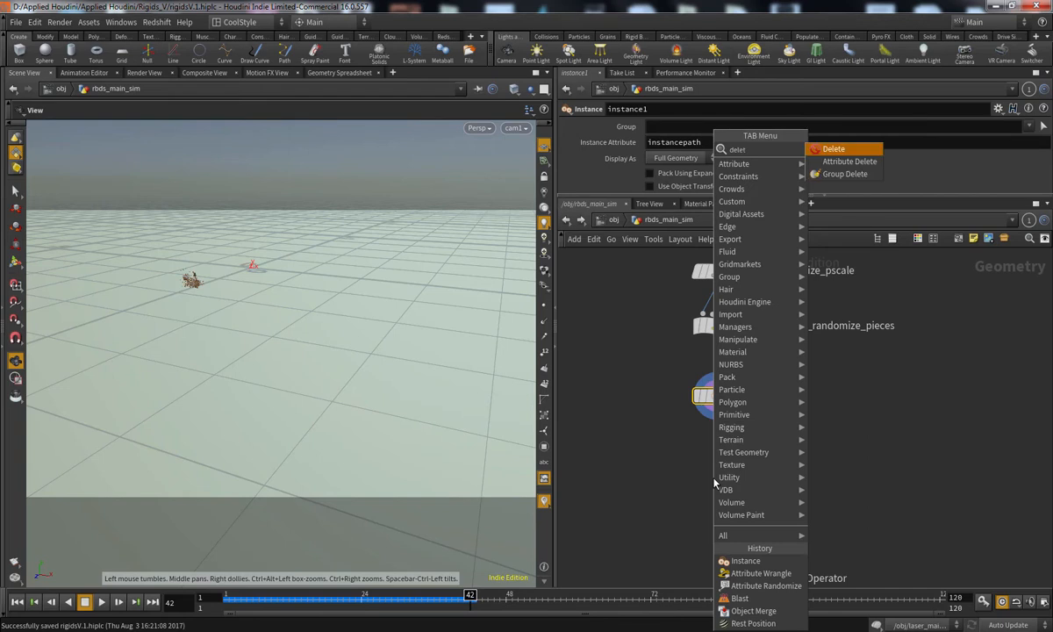
Step: Add an Attribute Delete node after instance1 and make it the displayed node
{"action": "key", "text": "Return"}
{"action": "left_click_drag", "start_coordinate": [717, 407], "coordinate": [717, 467]}
{"action": "left_click", "coordinate": [738, 478]}
Step: Set the Attribute Delete node's point attributes to "* ^pscale ^v ^w" so everything except pscale, v and w is removed
{"action": "left_click", "coordinate": [681, 126]}
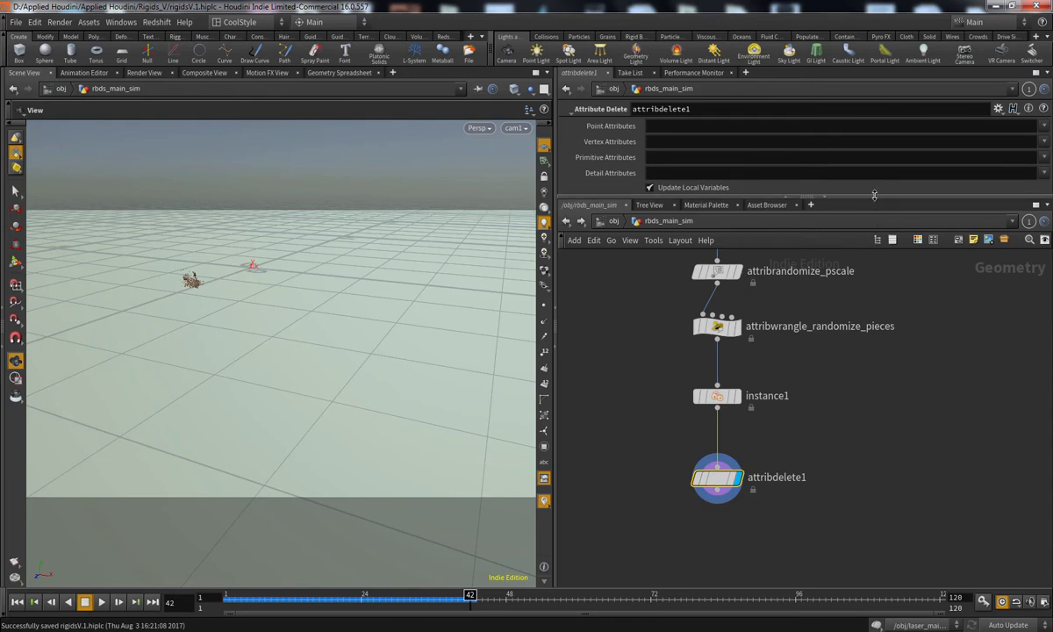
{"action": "left_click_drag", "start_coordinate": [874, 197], "coordinate": [798, 281]}
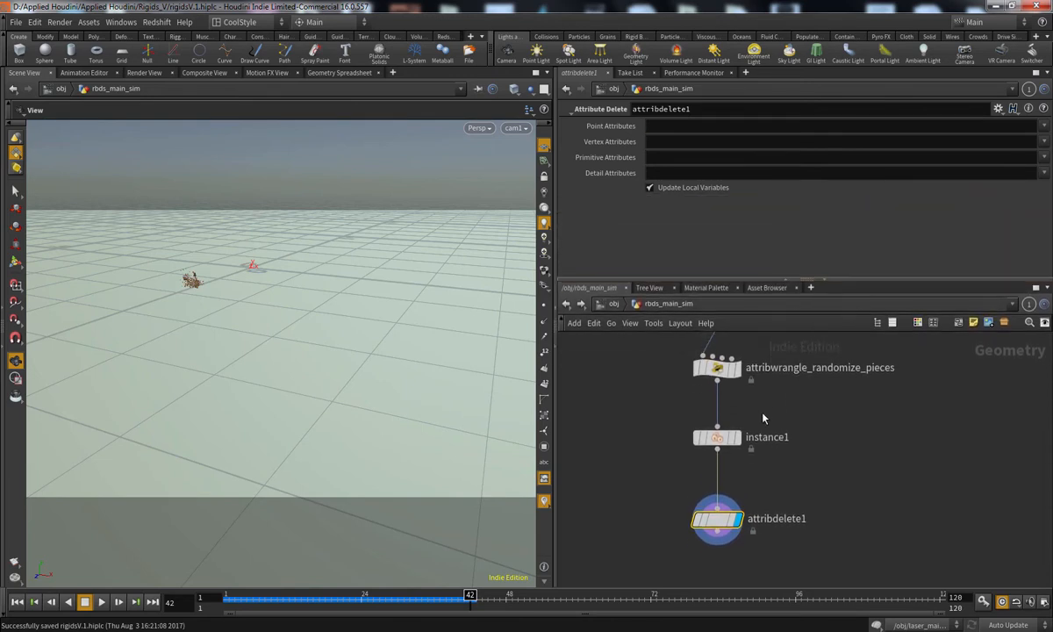
{"action": "middle_click_drag", "start_coordinate": [803, 515], "coordinate": [812, 491]}
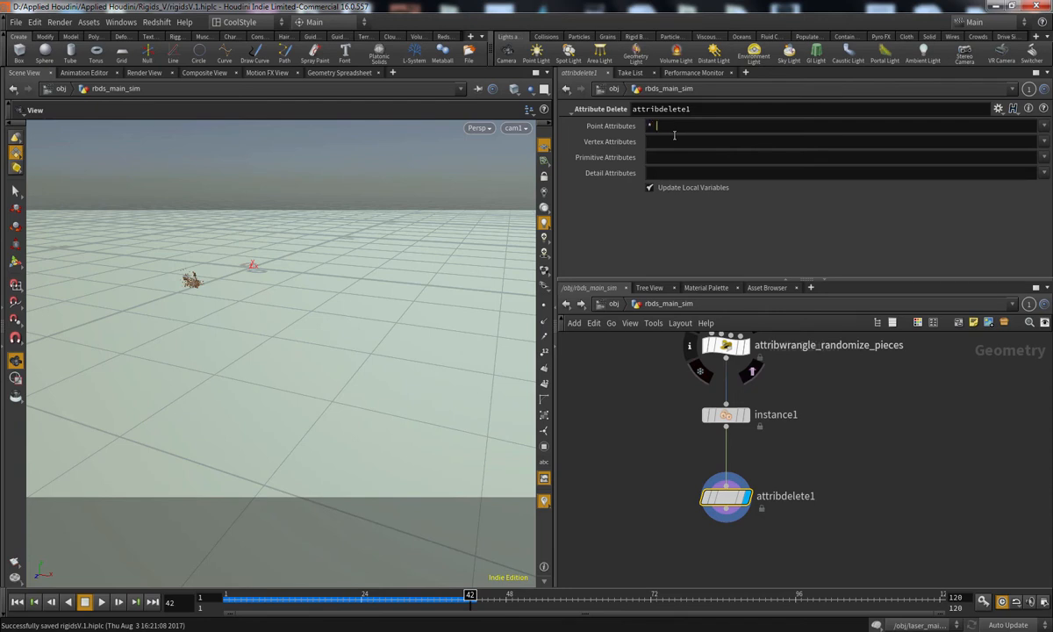
{"action": "type", "text": "^pscale ^v ^w"}
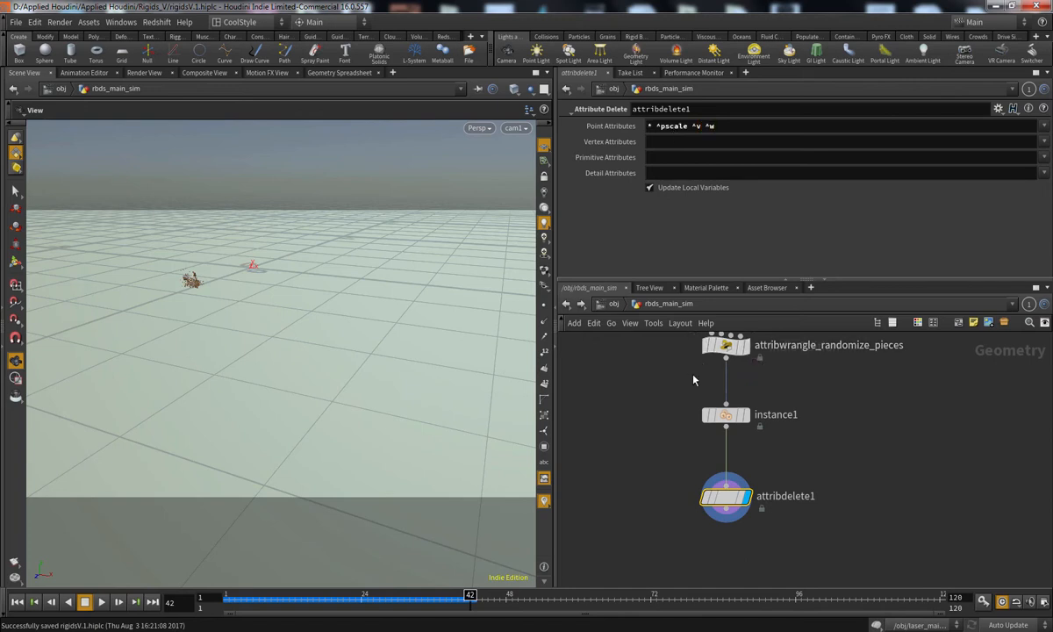
Step: Compare the point attributes listed in the node info of instance1 and attribdelete1
{"action": "middle_click", "coordinate": [725, 420]}
{"action": "left_click_drag", "start_coordinate": [718, 126], "coordinate": [683, 126]}
{"action": "middle_click", "coordinate": [707, 498]}
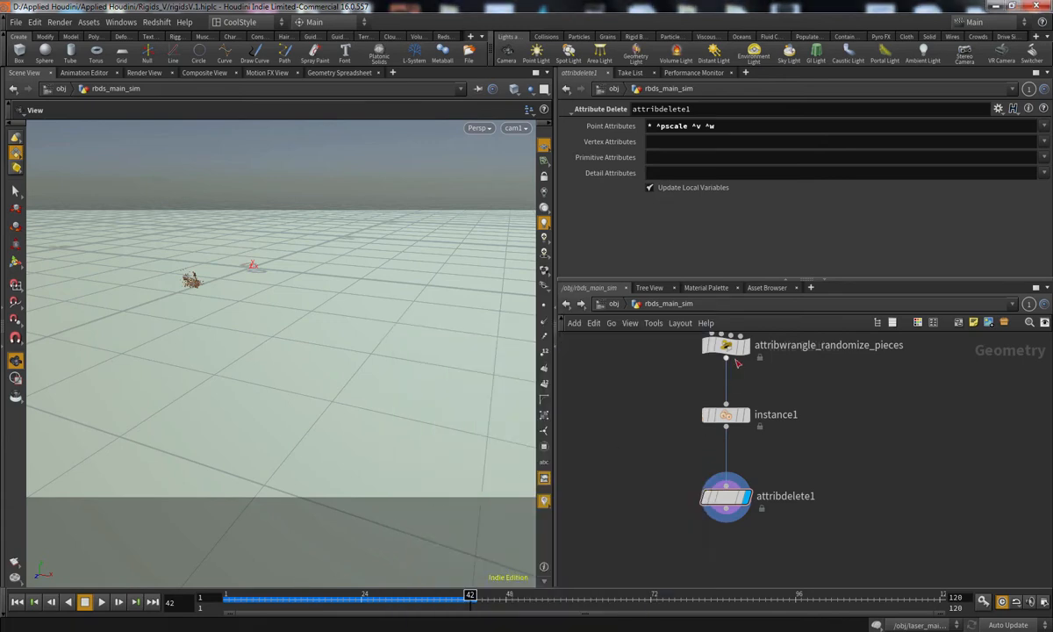
{"action": "middle_click", "coordinate": [726, 418]}
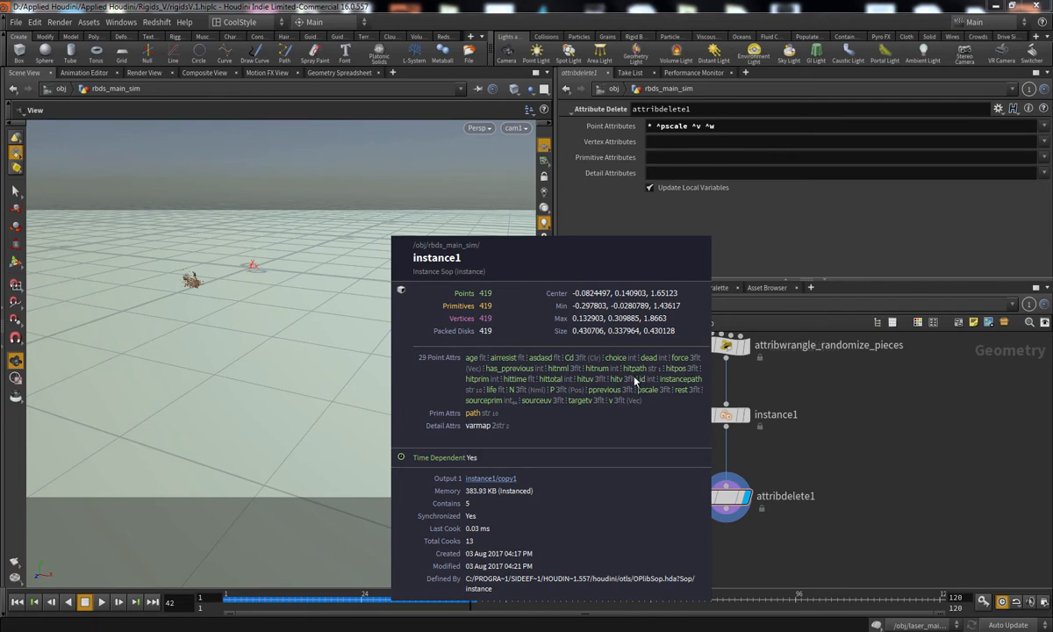
{"action": "middle_click", "coordinate": [725, 511]}
{"action": "middle_click_drag", "start_coordinate": [663, 530], "coordinate": [661, 512]}
{"action": "middle_click_drag", "start_coordinate": [739, 515], "coordinate": [736, 515]}
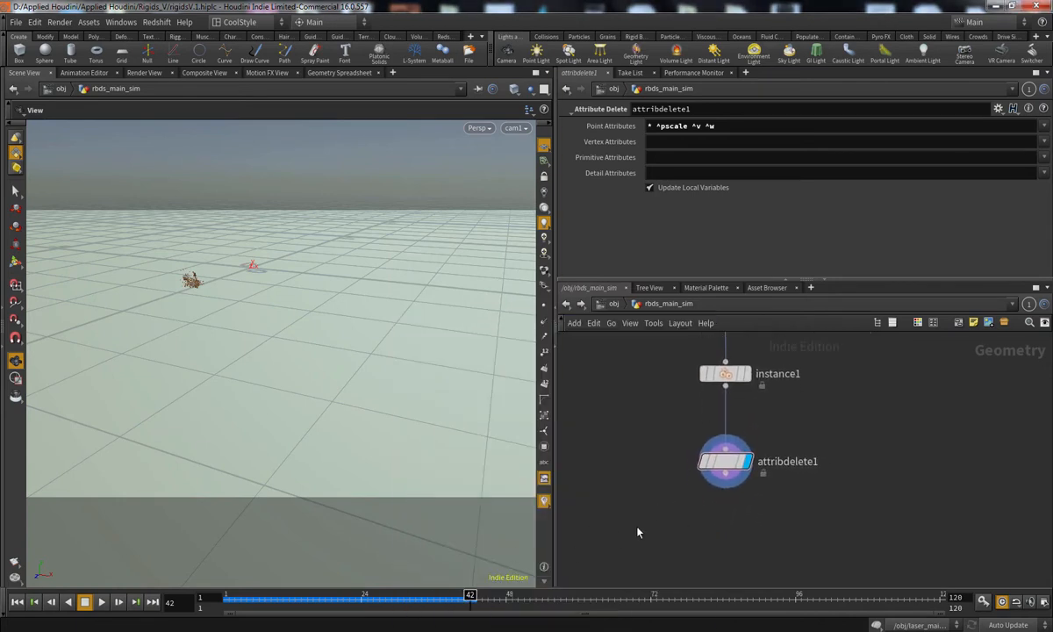
{"action": "scroll", "coordinate": [701, 551], "scroll_direction": "up", "scroll_amount": 1}
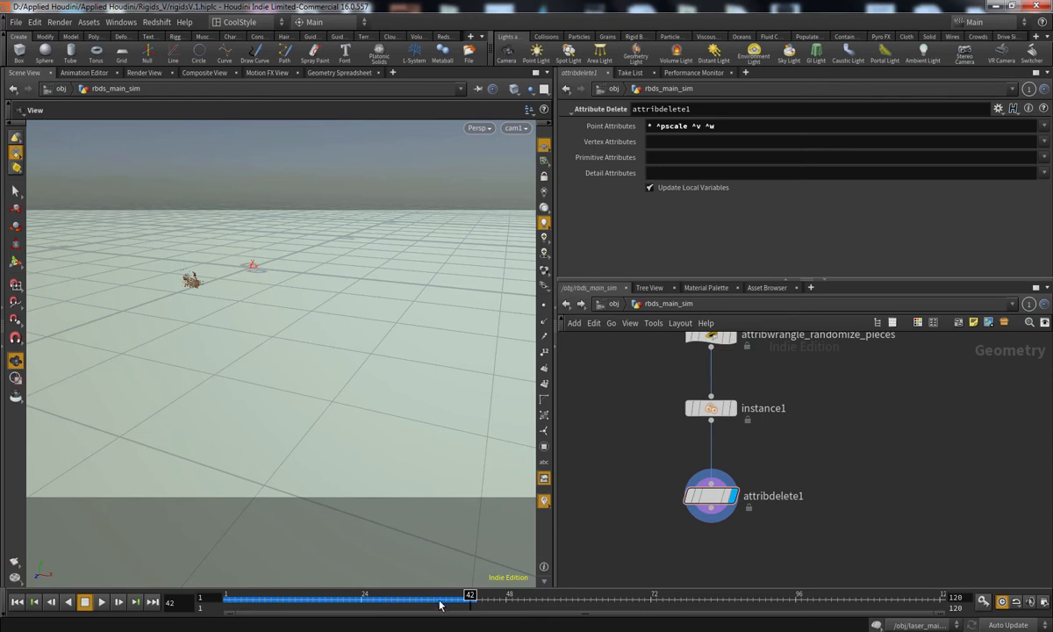
{"action": "middle_click_drag", "start_coordinate": [694, 543], "coordinate": [720, 544]}
{"action": "left_click", "coordinate": [515, 128]}
{"action": "left_click", "coordinate": [493, 153]}
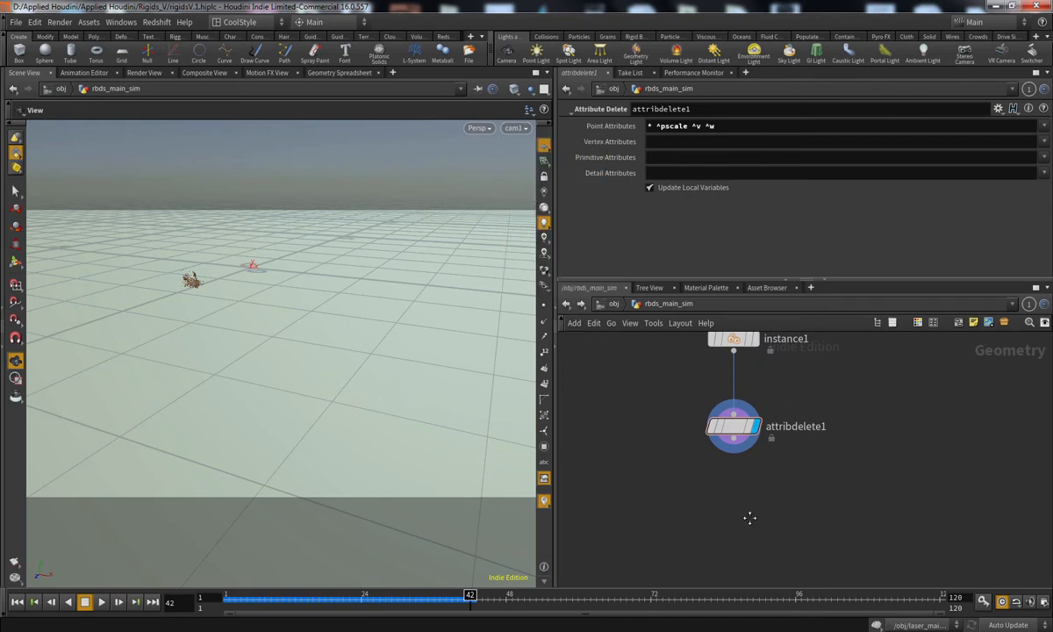
Step: Add a Point Wrangle below attribdelete1 and connect its first input to that node's output
{"action": "key", "text": "Tab"}
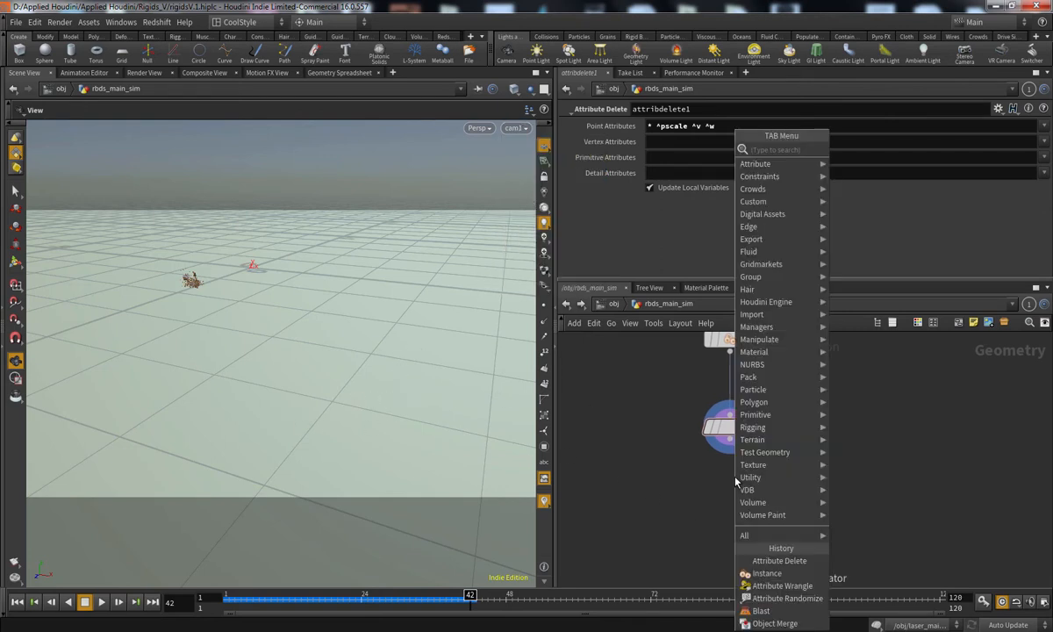
{"action": "key", "text": "Escape"}
{"action": "key", "text": "Tab"}
{"action": "type", "text": "wrang"}
{"action": "key", "text": "Down"}
{"action": "key", "text": "Down"}
{"action": "key", "text": "Down"}
{"action": "key", "text": "Return"}
{"action": "left_click", "coordinate": [711, 497]}
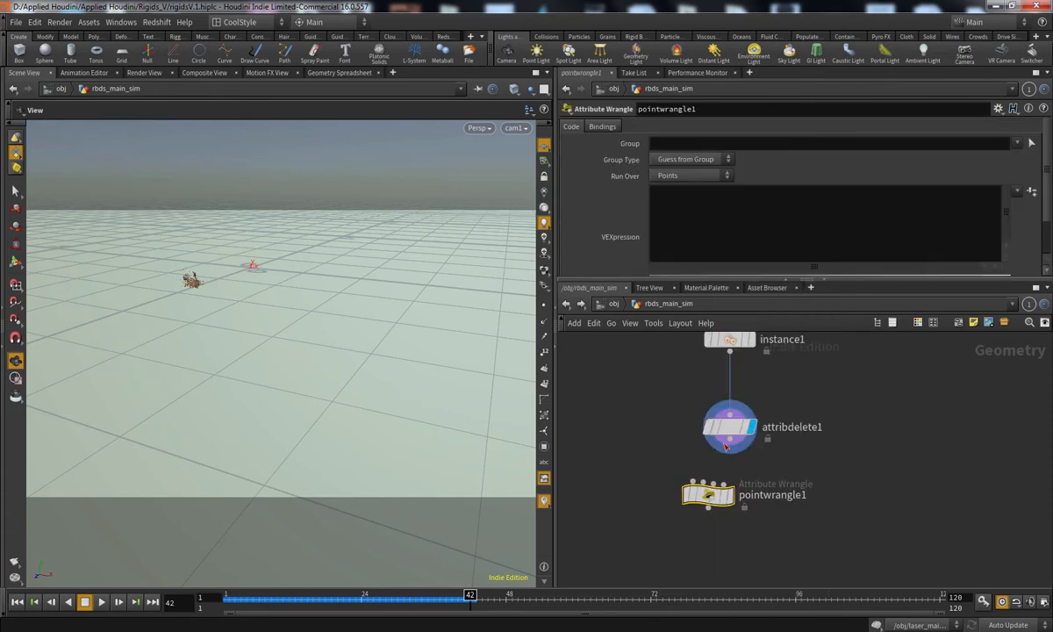
{"action": "left_click_drag", "start_coordinate": [693, 480], "coordinate": [729, 440]}
Step: Rename the new wrangle node to pointwrangle_sim_settings
{"action": "left_click", "coordinate": [793, 496]}
{"action": "left_click", "coordinate": [805, 496]}
{"action": "key", "text": "BackSpace"}
{"action": "type", "text": "_sim_s"}
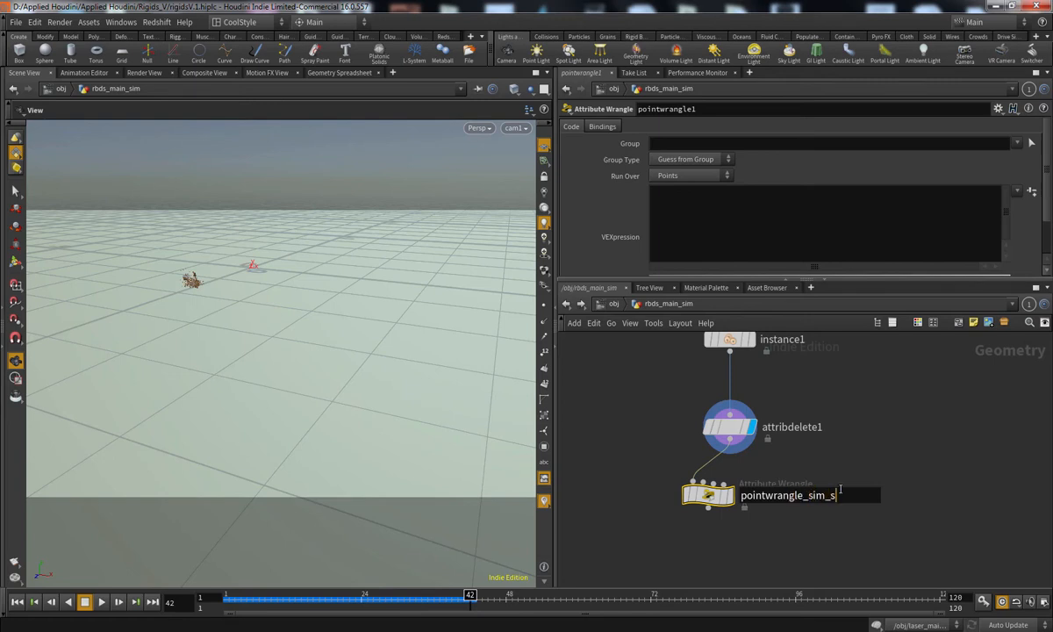
{"action": "type", "text": "ettings"}
{"action": "key", "text": "Return"}
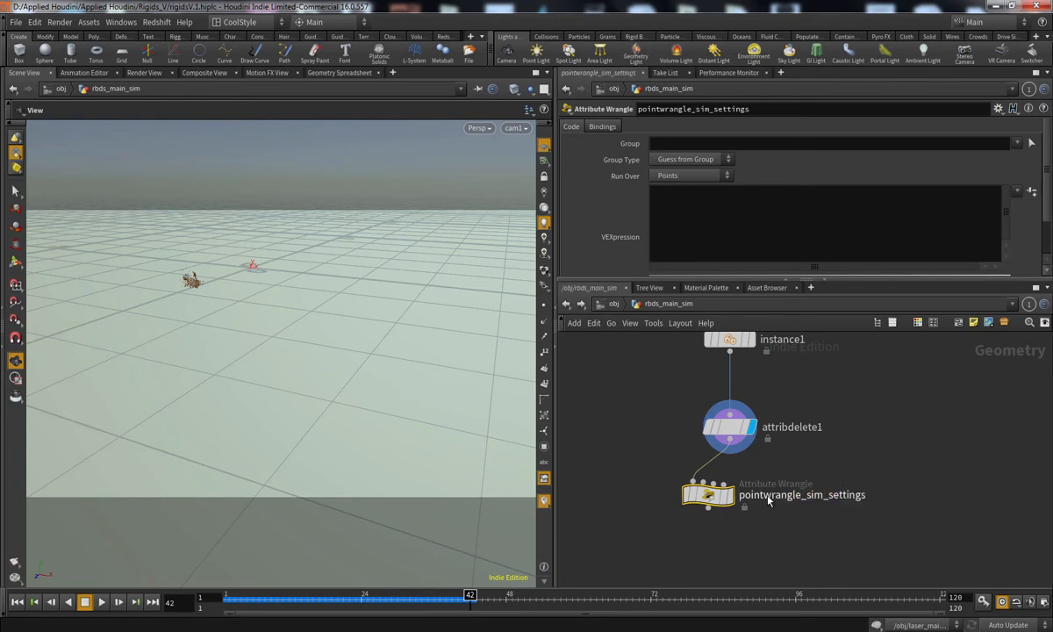
Step: Place the wrangle directly under attribdelete1, make it the displayed node and enlarge its parameter area
{"action": "left_click_drag", "start_coordinate": [717, 505], "coordinate": [738, 518]}
{"action": "left_click", "coordinate": [733, 225]}
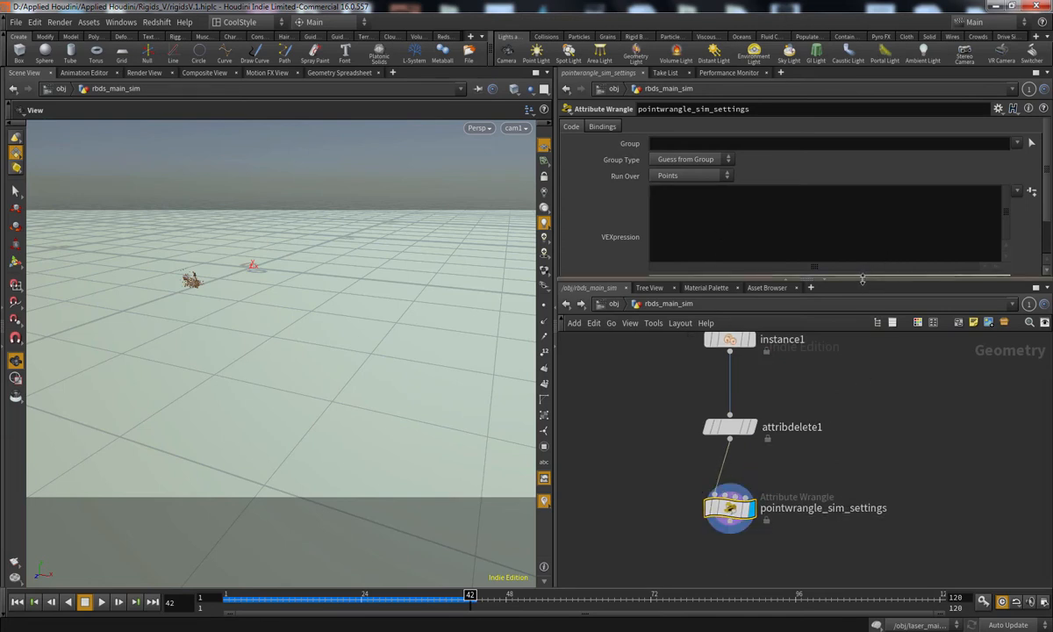
{"action": "left_click_drag", "start_coordinate": [856, 279], "coordinate": [860, 328]}
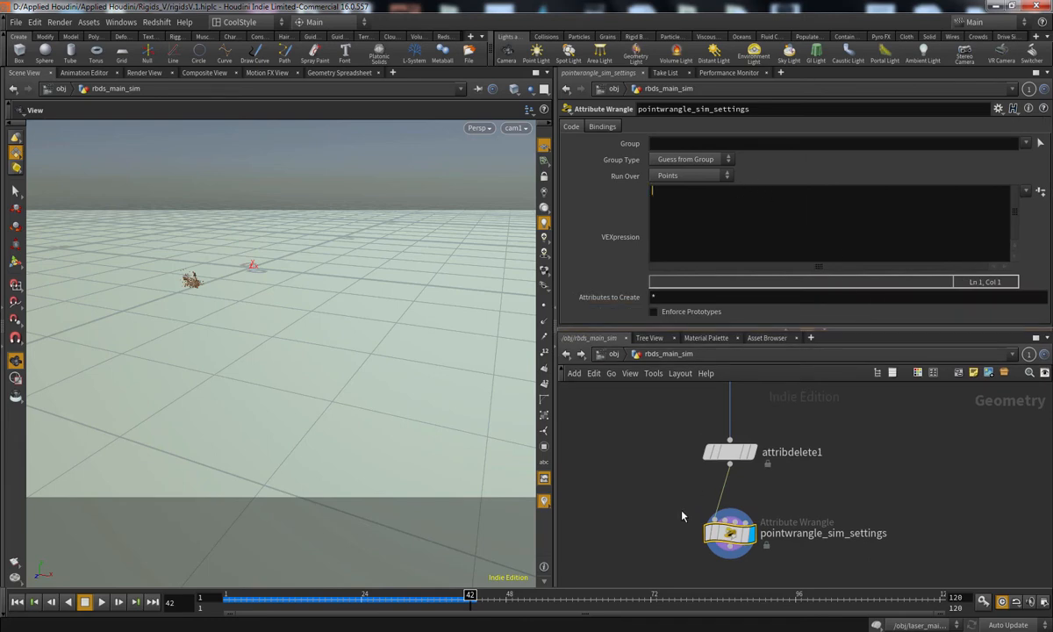
Step: Examine the instanced debris pieces up close from several angles and restore the cam1 view
{"action": "key", "text": "g"}
{"action": "left_click_drag", "start_coordinate": [394, 398], "coordinate": [373, 439]}
{"action": "right_click_drag", "start_coordinate": [374, 439], "coordinate": [412, 413]}
{"action": "mouse_move", "coordinate": [413, 412]}
{"action": "left_mouse_down"}
{"action": "mouse_move", "coordinate": [377, 381]}
{"action": "mouse_move", "coordinate": [416, 411]}
{"action": "mouse_move", "coordinate": [409, 439]}
{"action": "mouse_move", "coordinate": [402, 405]}
{"action": "left_mouse_up"}
{"action": "right_click_drag", "start_coordinate": [402, 405], "coordinate": [419, 395]}
{"action": "mouse_move", "coordinate": [419, 395]}
{"action": "left_mouse_down"}
{"action": "mouse_move", "coordinate": [430, 379]}
{"action": "mouse_move", "coordinate": [374, 399]}
{"action": "mouse_move", "coordinate": [426, 381]}
{"action": "left_mouse_up"}
{"action": "right_click_drag", "start_coordinate": [426, 381], "coordinate": [390, 386]}
{"action": "left_click_drag", "start_coordinate": [390, 386], "coordinate": [400, 384]}
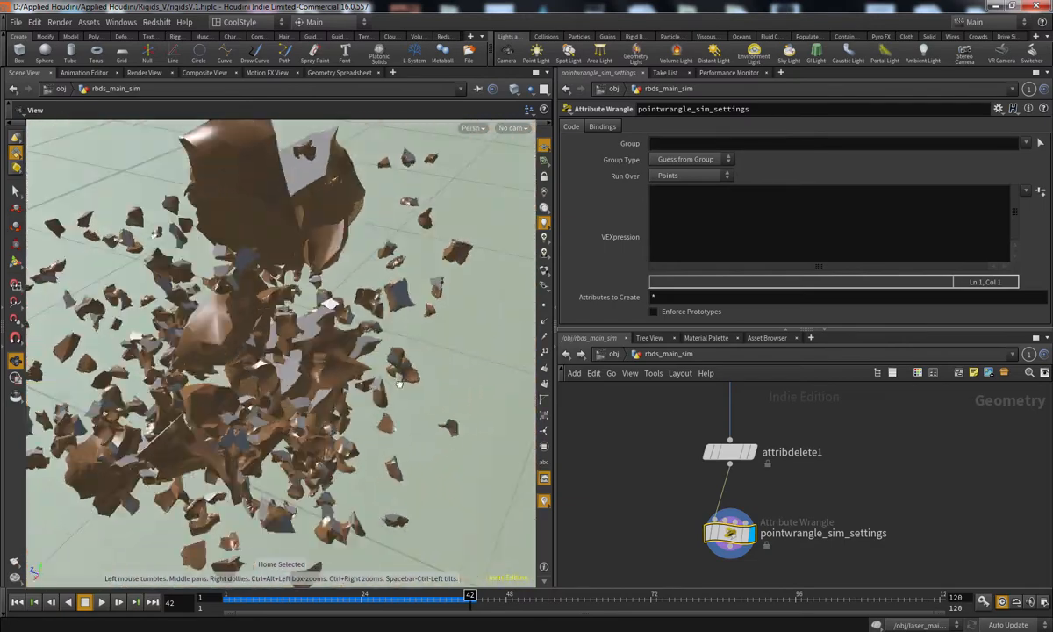
{"action": "left_click", "coordinate": [513, 127]}
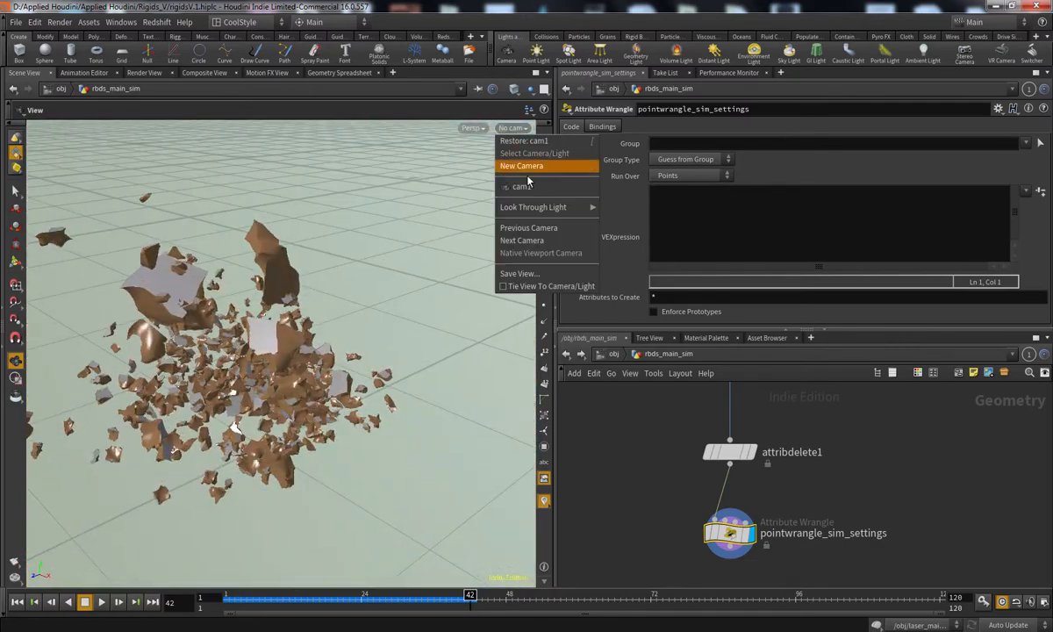
{"action": "left_click", "coordinate": [524, 186]}
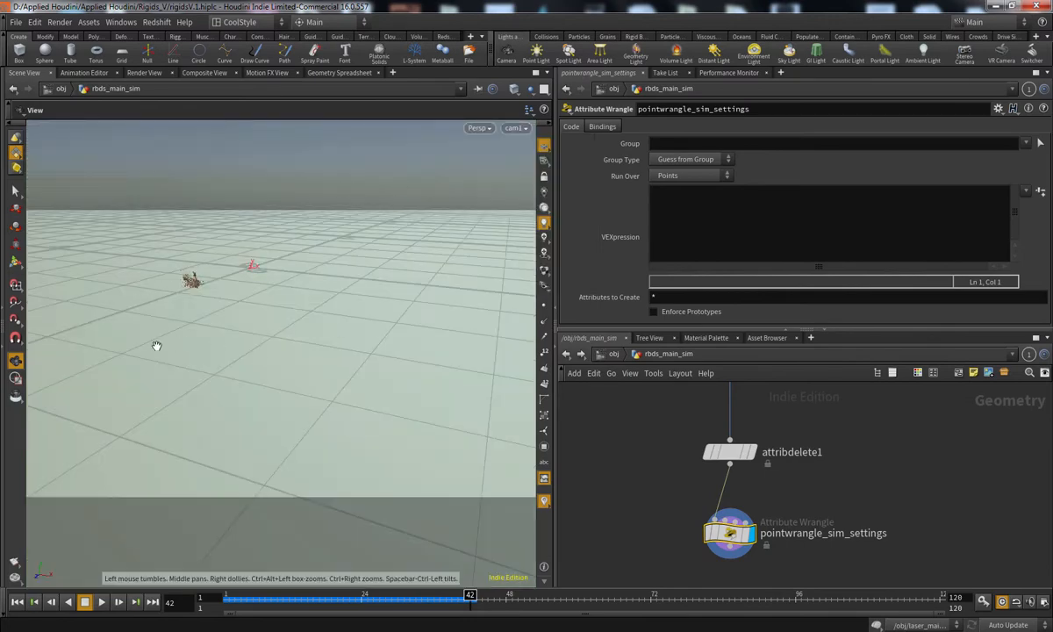
{"action": "left_click_drag", "start_coordinate": [156, 346], "coordinate": [387, 411]}
{"action": "middle_click_drag", "start_coordinate": [193, 316], "coordinate": [232, 418]}
{"action": "right_click_drag", "start_coordinate": [233, 419], "coordinate": [419, 327]}
{"action": "middle_click_drag", "start_coordinate": [342, 421], "coordinate": [371, 323]}
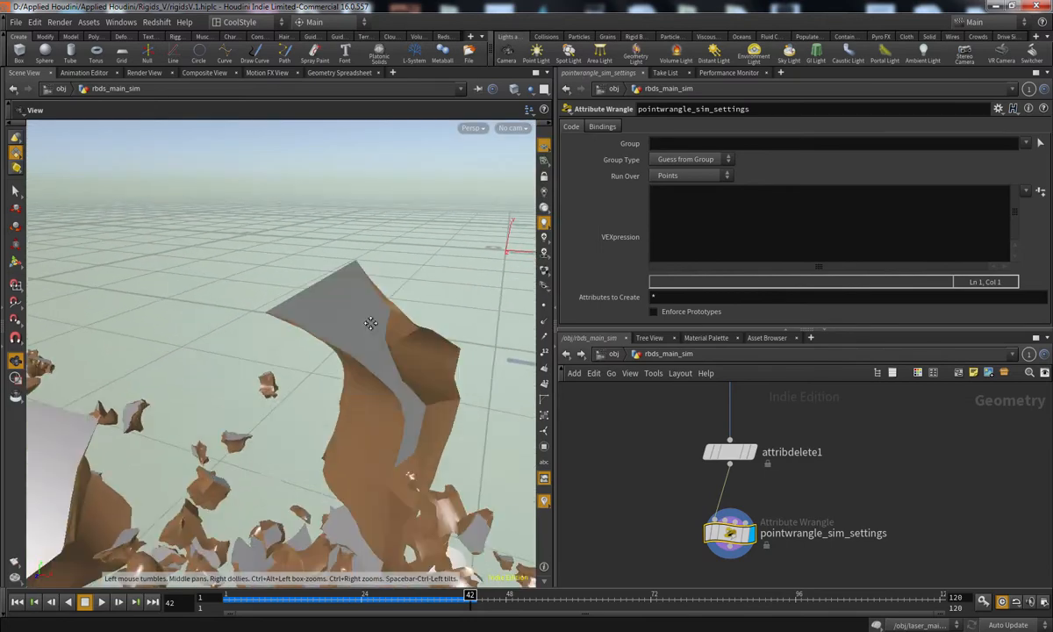
{"action": "right_click_drag", "start_coordinate": [370, 323], "coordinate": [263, 377]}
{"action": "left_click_drag", "start_coordinate": [263, 377], "coordinate": [341, 346]}
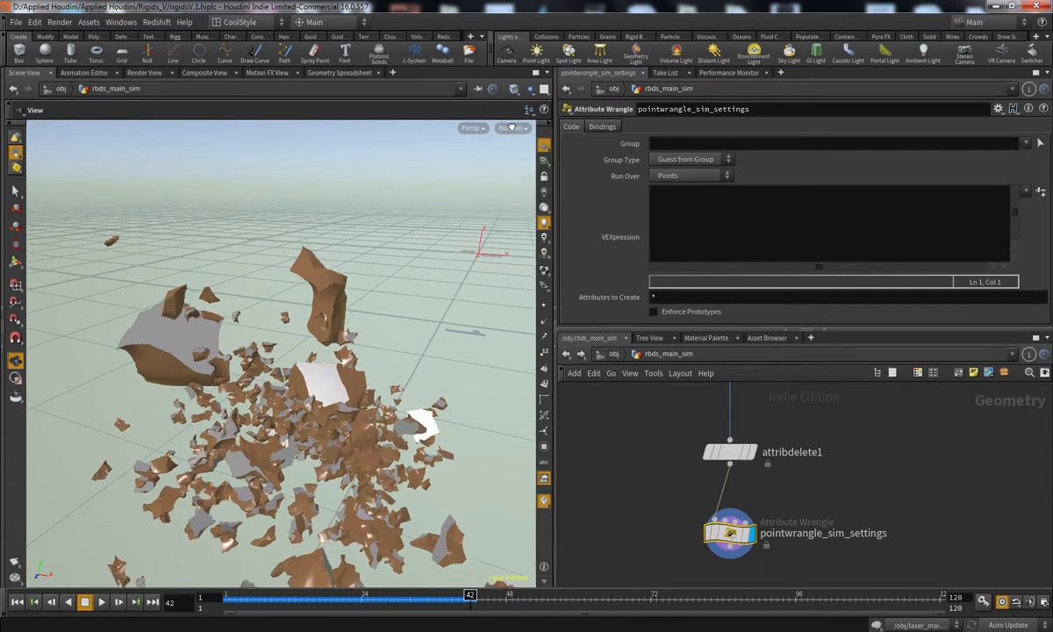
{"action": "left_click", "coordinate": [511, 128]}
{"action": "left_click", "coordinate": [522, 179]}
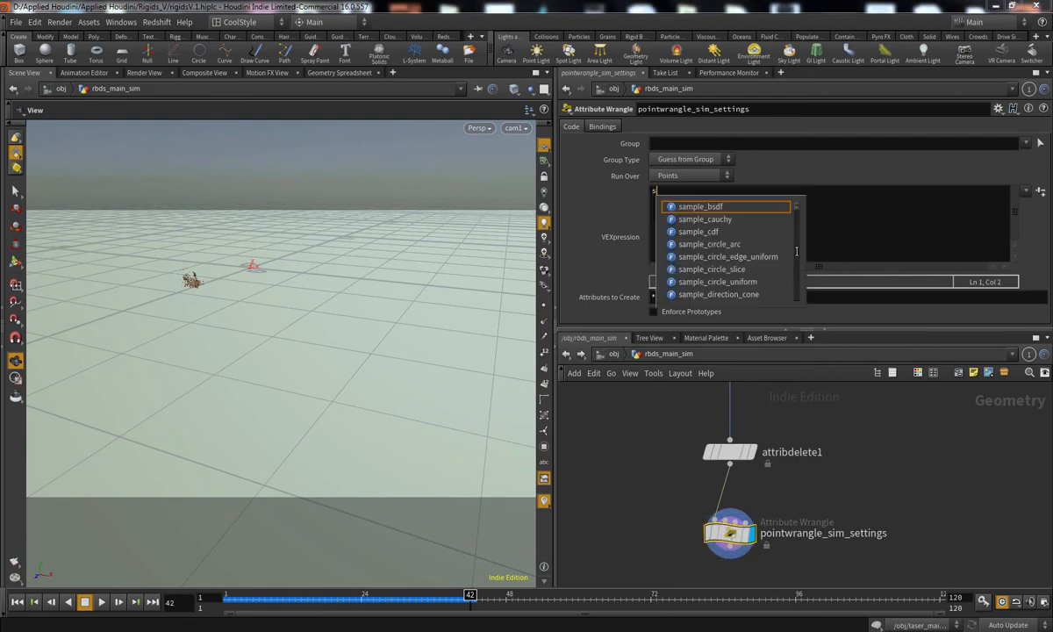
Step: Write s@collisiongroup = "justBorn"; as the first line of the wrangle's VEX code
{"action": "type", "text": "@collis"}
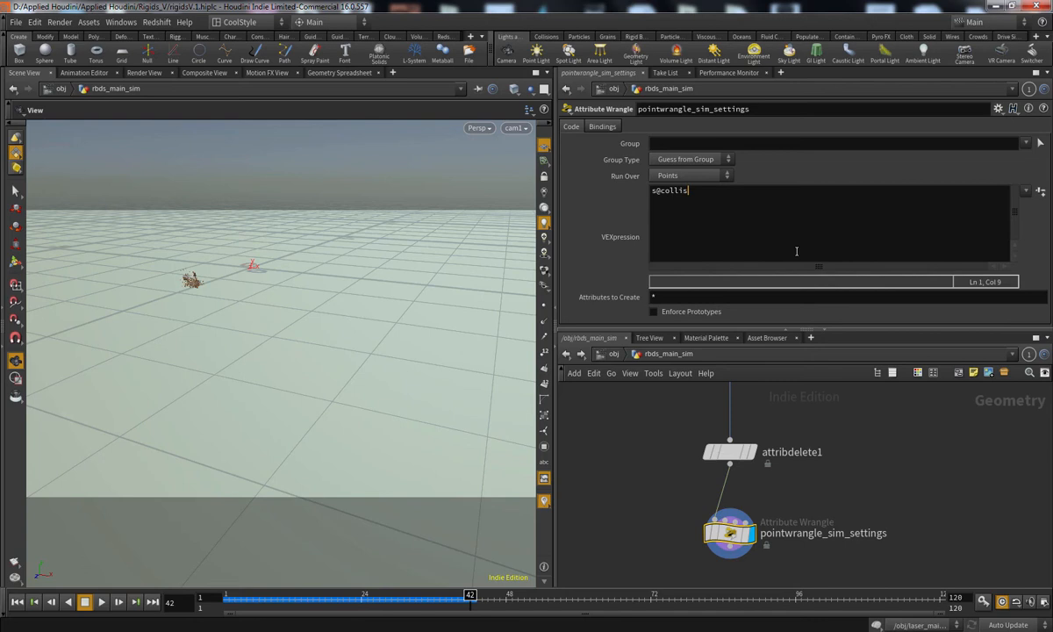
{"action": "type", "text": "iongroup = \"justBorn\";"}
{"action": "left_click", "coordinate": [681, 206]}
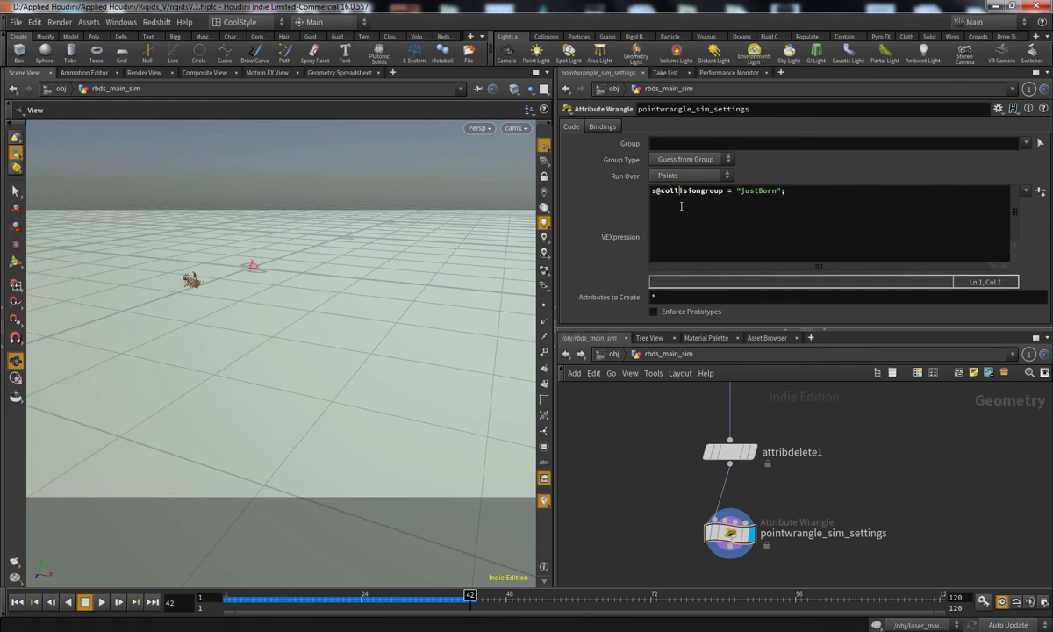
Step: Add a second VEX line reading s@collisionignore = "justBorn";
{"action": "left_click", "coordinate": [817, 203]}
{"action": "key", "text": "Return"}
{"action": "type", "text": "s@co"}
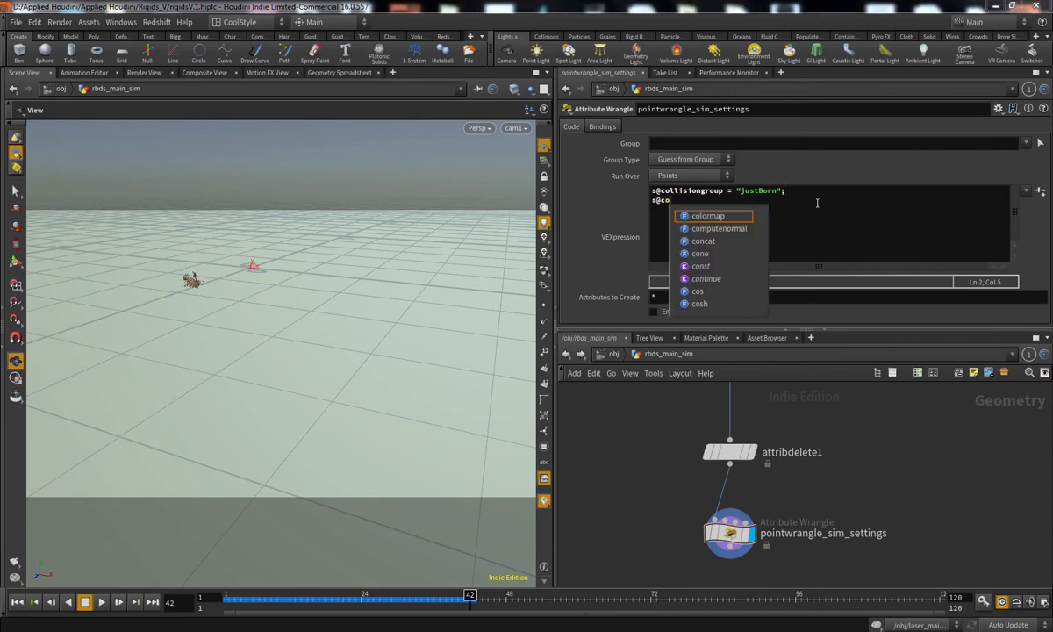
{"action": "type", "text": "llision1gnore = "}
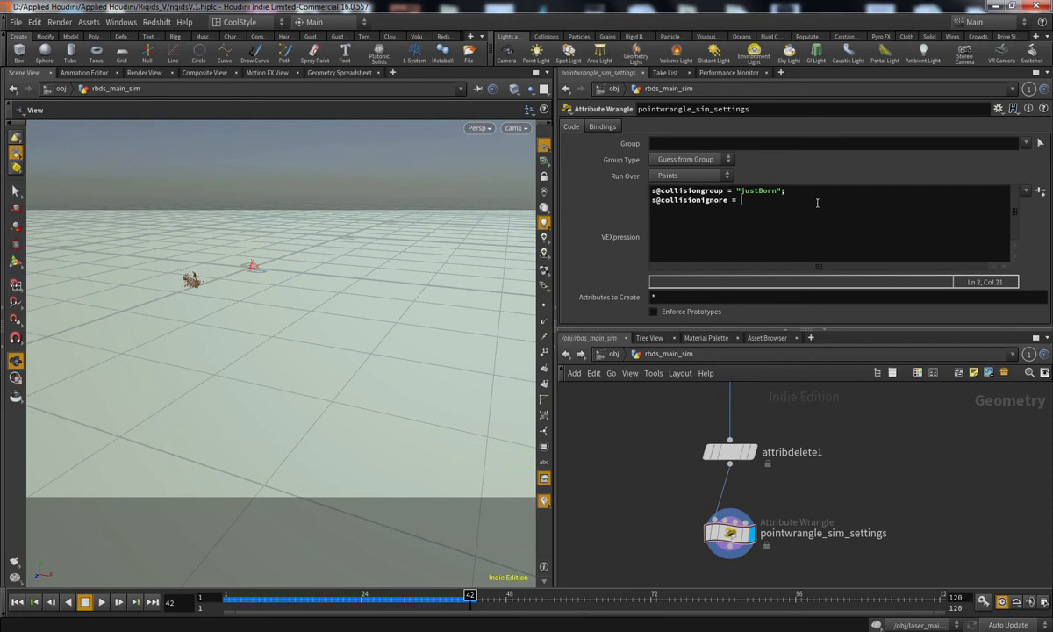
{"action": "type", "text": "\"justBorn\";"}
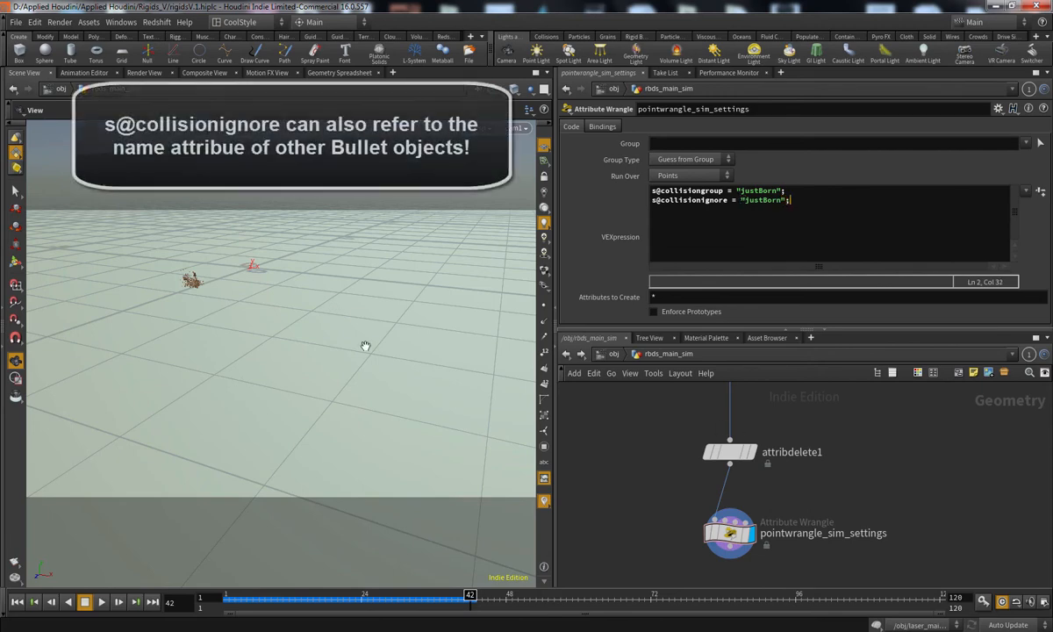
{"action": "middle_click_drag", "start_coordinate": [254, 331], "coordinate": [346, 392]}
{"action": "right_click_drag", "start_coordinate": [346, 392], "coordinate": [386, 369]}
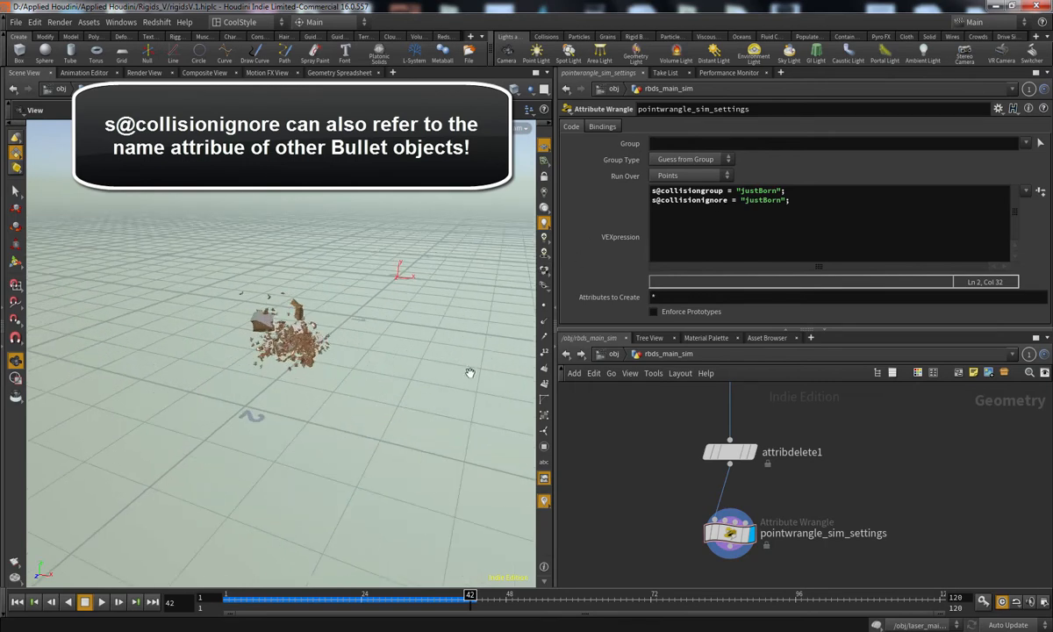
{"action": "middle_click_drag", "start_coordinate": [675, 509], "coordinate": [668, 521]}
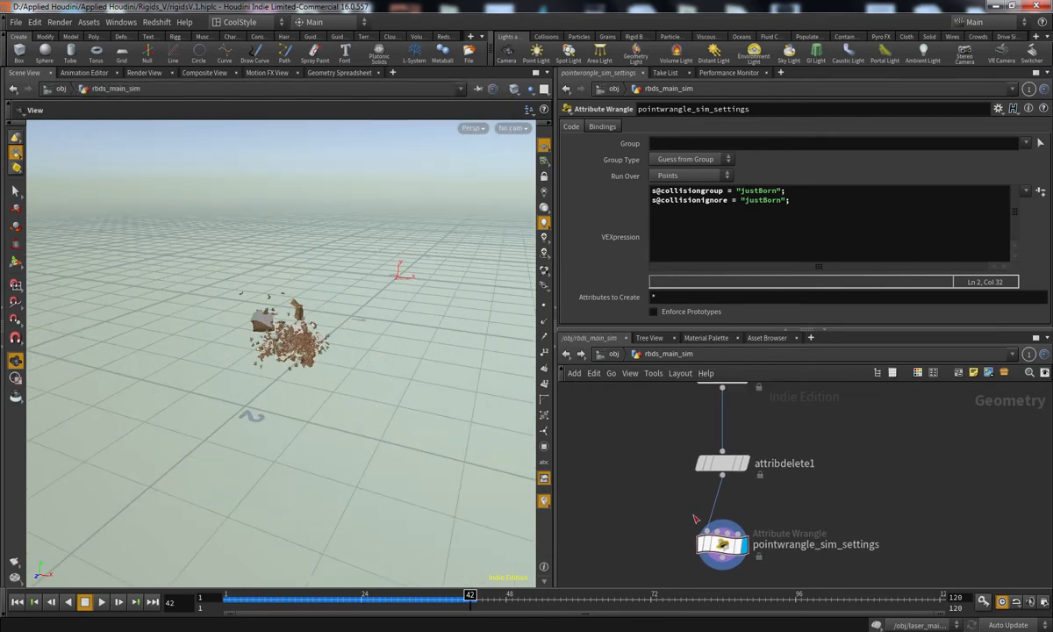
{"action": "left_click_drag", "start_coordinate": [789, 191], "coordinate": [647, 190]}
{"action": "left_click", "coordinate": [825, 229]}
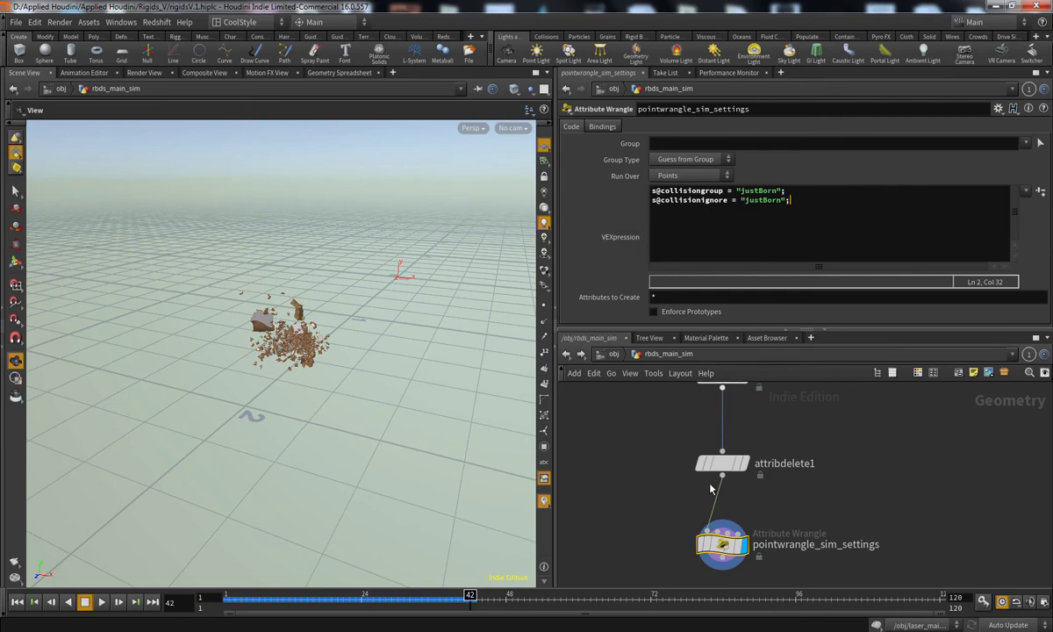
{"action": "left_click_drag", "start_coordinate": [658, 191], "coordinate": [823, 202]}
{"action": "left_click", "coordinate": [839, 221]}
{"action": "key", "text": "Return"}
{"action": "type", "text": "i@"}
{"action": "key", "text": "Escape"}
{"action": "type", "text": "creationframe ="}
{"action": "type", "text": "int(@Frame)"}
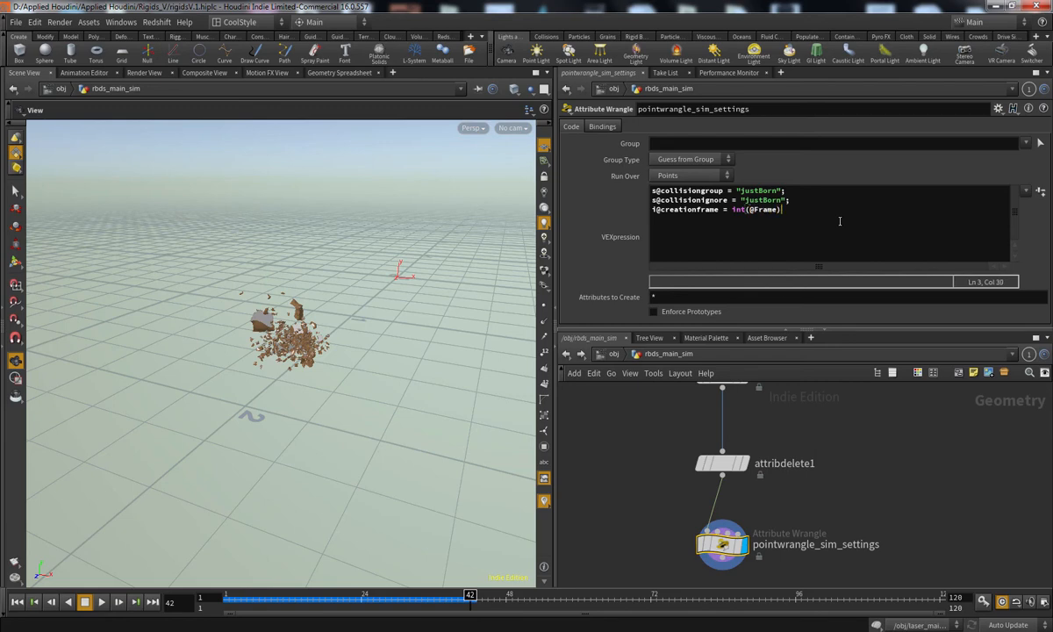
{"action": "type", "text": ";"}
Step: Leave a blank line and begin the piece name assignment with s@name = sprintf("debris_
{"action": "key", "text": "Return"}
{"action": "key", "text": "Return"}
{"action": "type", "text": "s@name"}
{"action": "type", "text": "= sprint"}
{"action": "type", "text": "f"}
{"action": "type", "text": "(\""}
{"action": "type", "text": "debs"}
{"action": "type", "text": "is"}
{"action": "type", "text": "_"}
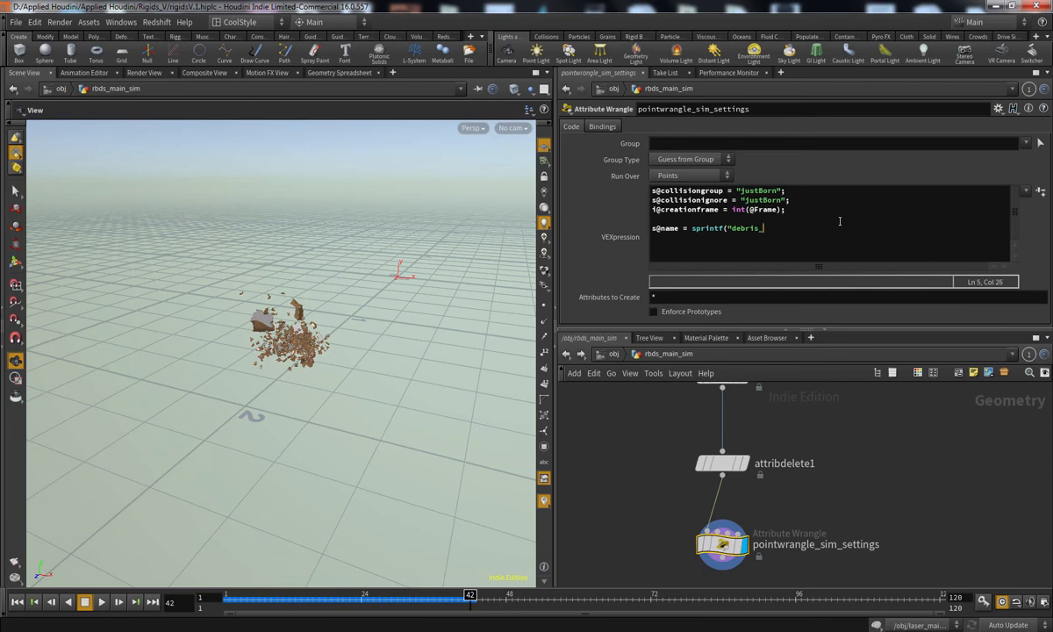
Step: Extend the debris name's format string with f%d_ for the frame number
{"action": "type", "text": "%d"}
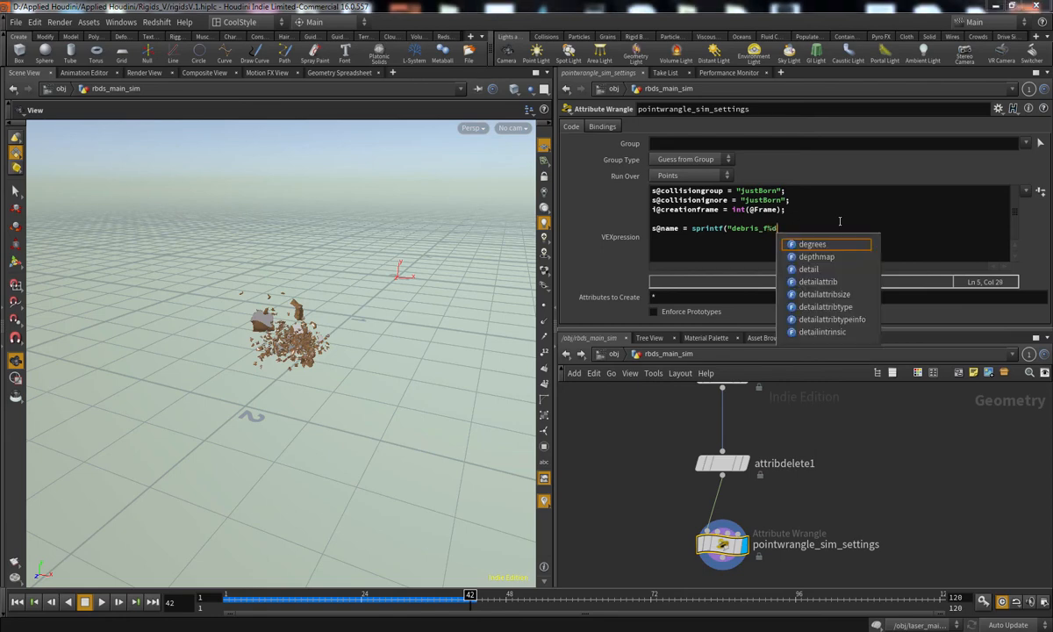
{"action": "type", "text": "_"}
{"action": "key", "text": "Left"}
{"action": "key", "text": "Left"}
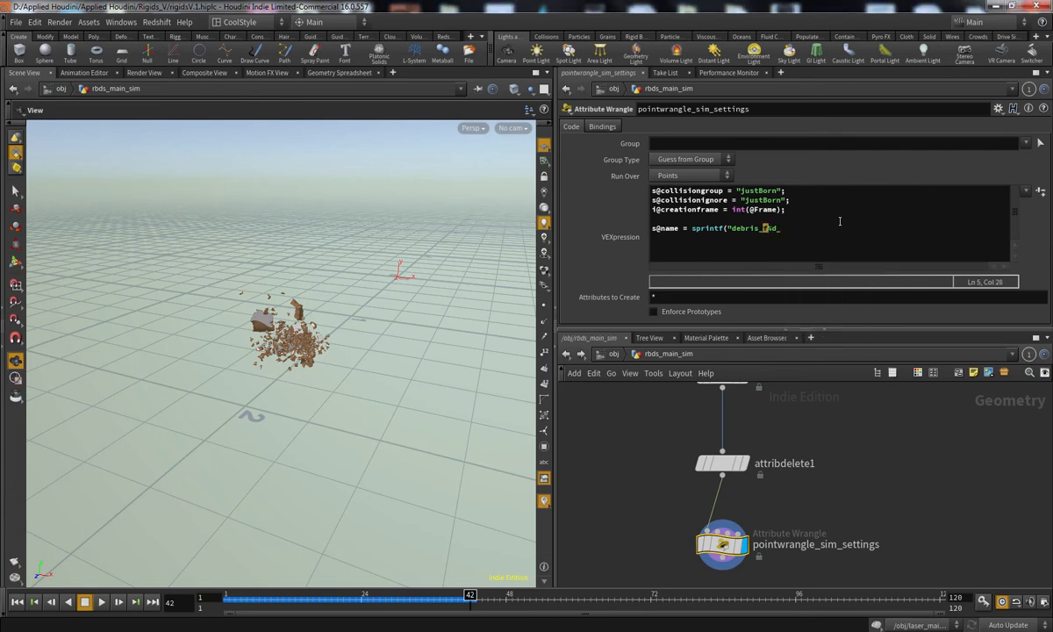
{"action": "key", "text": "Right"}
{"action": "key", "text": "shift+Right"}
{"action": "key", "text": "shift+Right"}
{"action": "key", "text": "Right"}
{"action": "type", "text": "_"}
{"action": "key", "text": "BackSpace"}
{"action": "type", "text": "%d"}
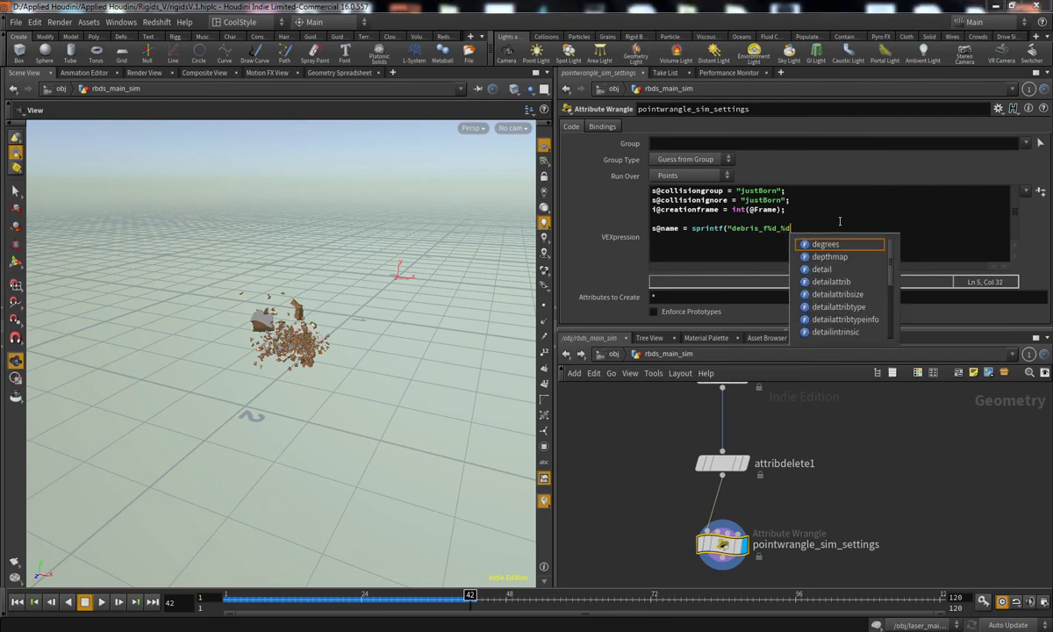
{"action": "type", "text": "\", @Frame"}
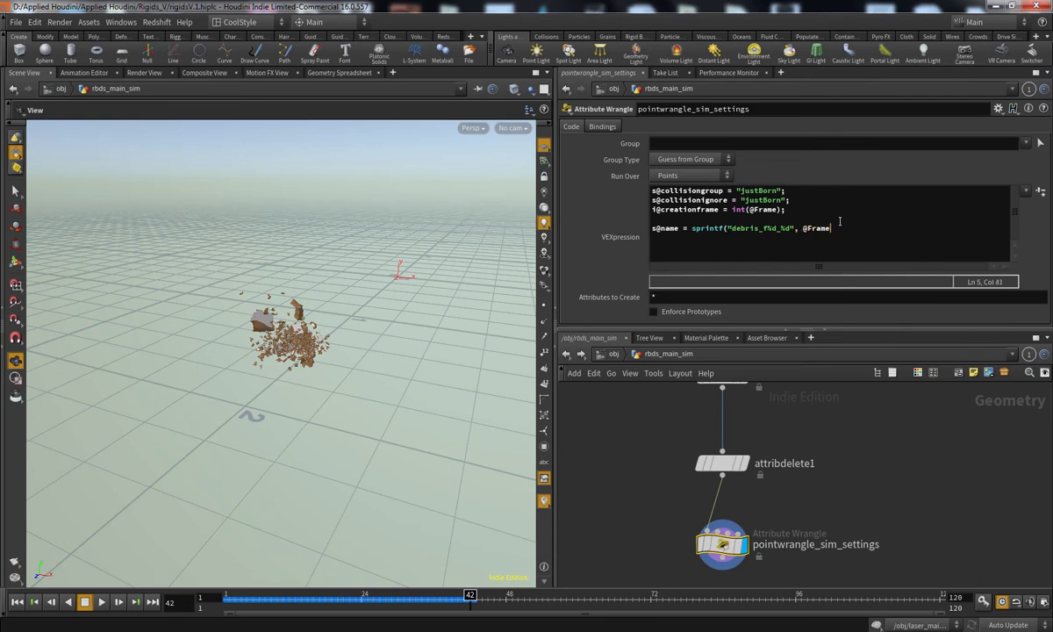
{"action": "type", "text": ", @ptnum);"}
Step: Inspect the collision group, creation frame and name attributes in the Geometry Spreadsheet, comparing frame 42 with frame 34
{"action": "left_click", "coordinate": [323, 73]}
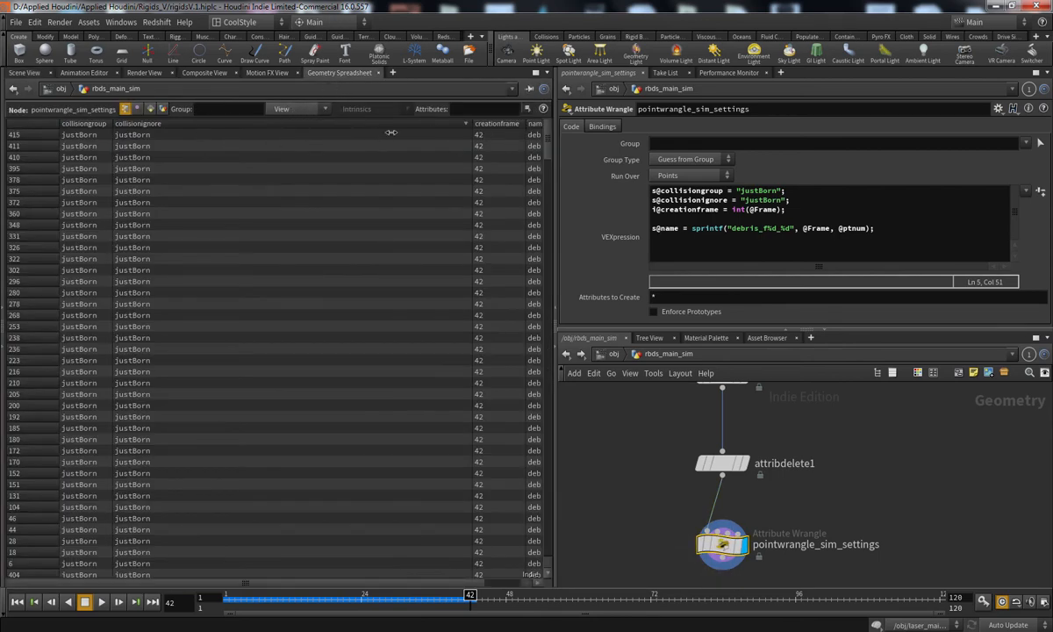
{"action": "left_click_drag", "start_coordinate": [469, 124], "coordinate": [210, 124]}
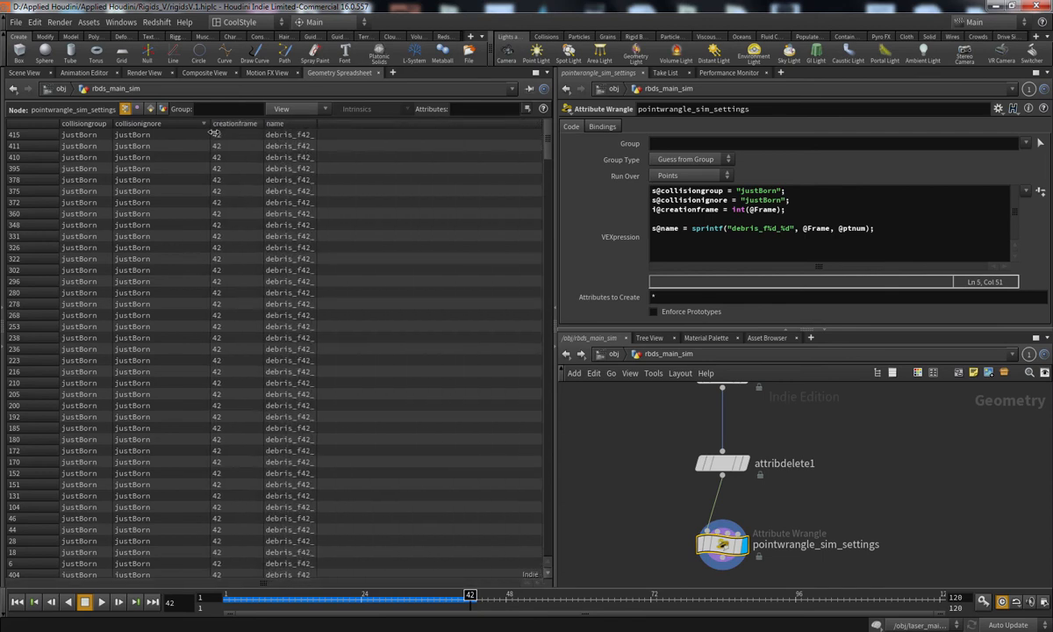
{"action": "left_click_drag", "start_coordinate": [314, 124], "coordinate": [406, 124]}
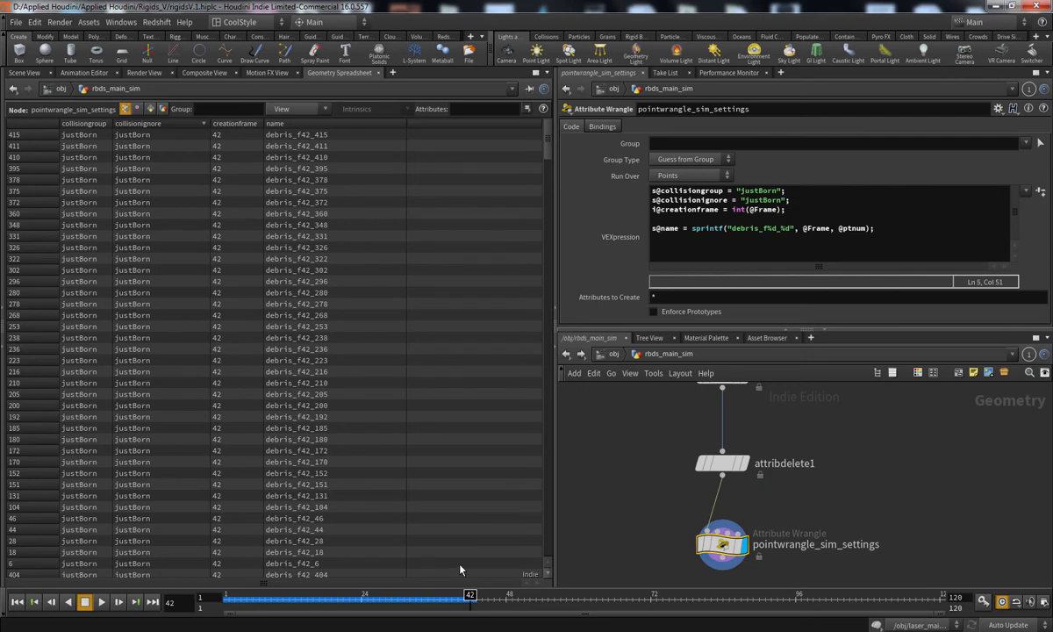
{"action": "left_click", "coordinate": [404, 597]}
{"action": "left_click_drag", "start_coordinate": [404, 597], "coordinate": [422, 597]}
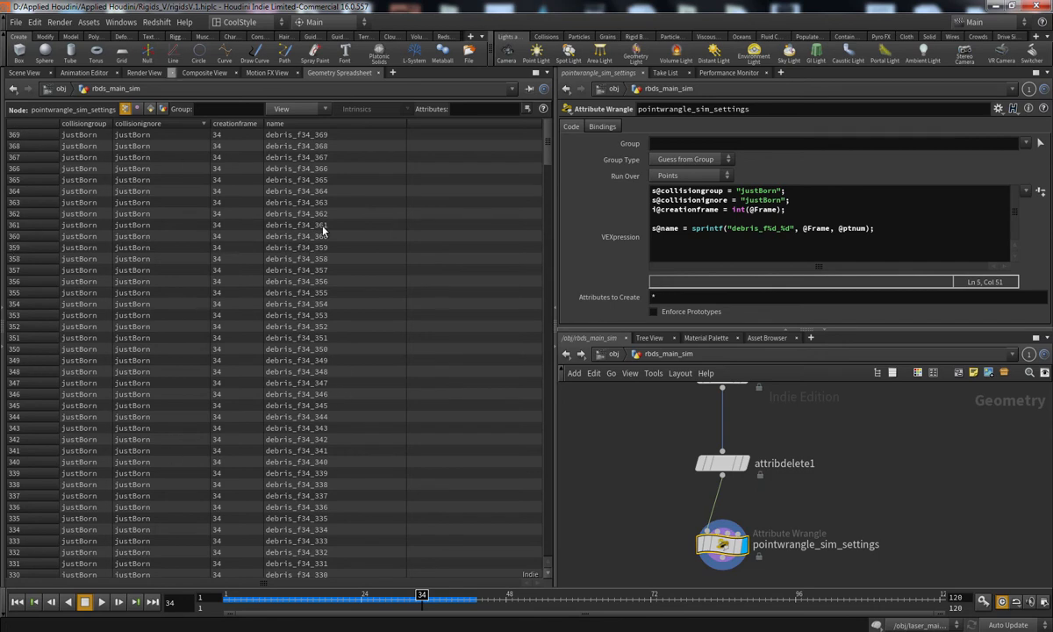
{"action": "left_click", "coordinate": [34, 73]}
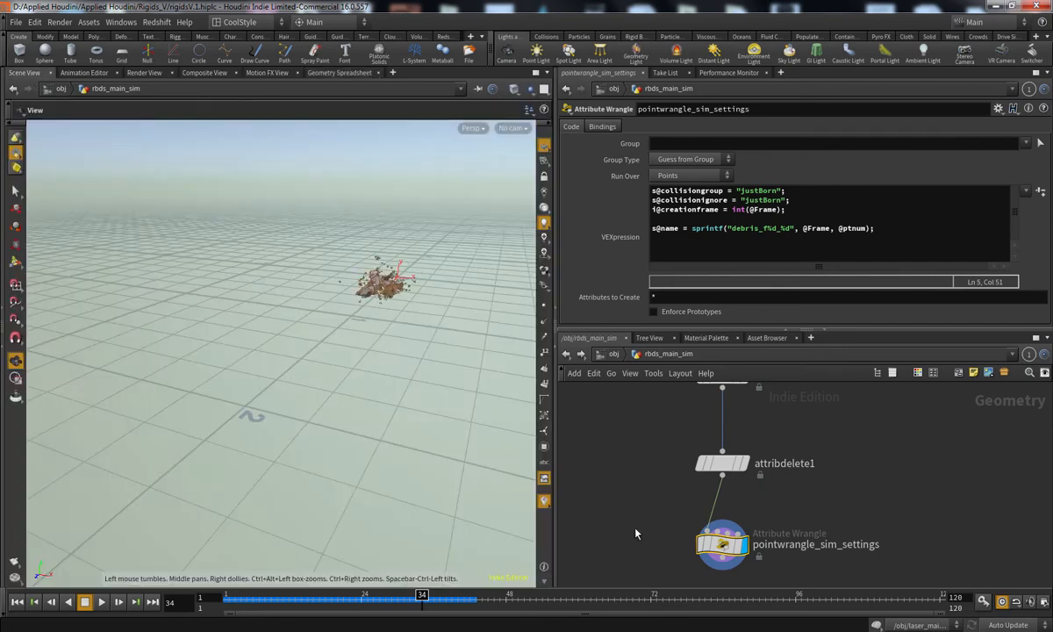
{"action": "scroll", "coordinate": [636, 532], "scroll_direction": "down", "scroll_amount": 4}
{"action": "scroll", "coordinate": [652, 509], "scroll_direction": "down", "scroll_amount": 4}
{"action": "middle_click_drag", "start_coordinate": [682, 423], "coordinate": [672, 449]}
{"action": "scroll", "coordinate": [625, 457], "scroll_direction": "up", "scroll_amount": 4}
{"action": "middle_click_drag", "start_coordinate": [722, 489], "coordinate": [630, 451]}
{"action": "scroll", "coordinate": [632, 455], "scroll_direction": "up", "scroll_amount": 3}
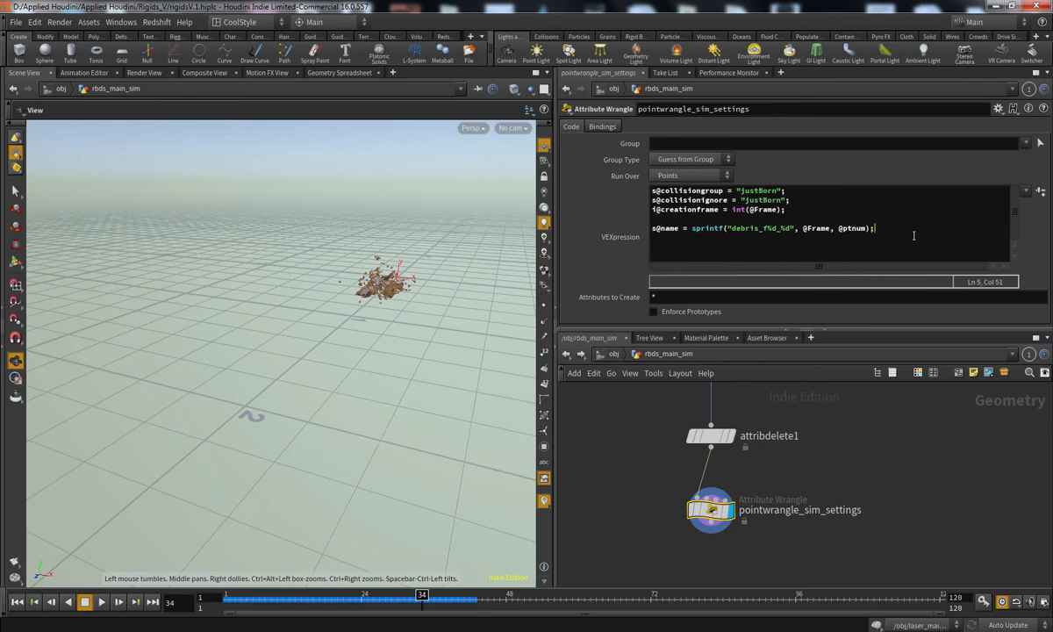
Step: Add two more VEX lines to the wrangle: v@orig_P = @P; and i@active = 1;
{"action": "key", "text": "Return"}
{"action": "type", "text": "v@orig_P = @P;"}
{"action": "key", "text": "Return"}
{"action": "type", "text": "i@active = 1;"}
{"action": "key", "text": "Left"}
{"action": "key", "text": "Left"}
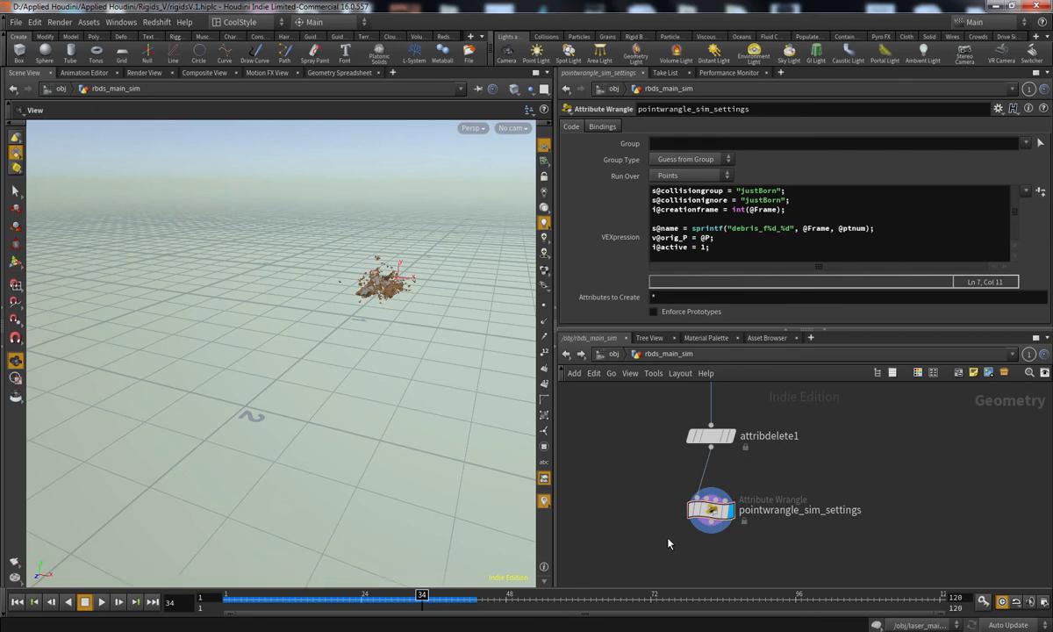
Step: Add an Attribute Randomize node below pointwrangle_sim_settings, connect it to the wrangle's output and display it
{"action": "middle_click_drag", "start_coordinate": [668, 541], "coordinate": [656, 507]}
{"action": "left_click_drag", "start_coordinate": [754, 527], "coordinate": [590, 383]}
{"action": "middle_click_drag", "start_coordinate": [646, 523], "coordinate": [635, 520]}
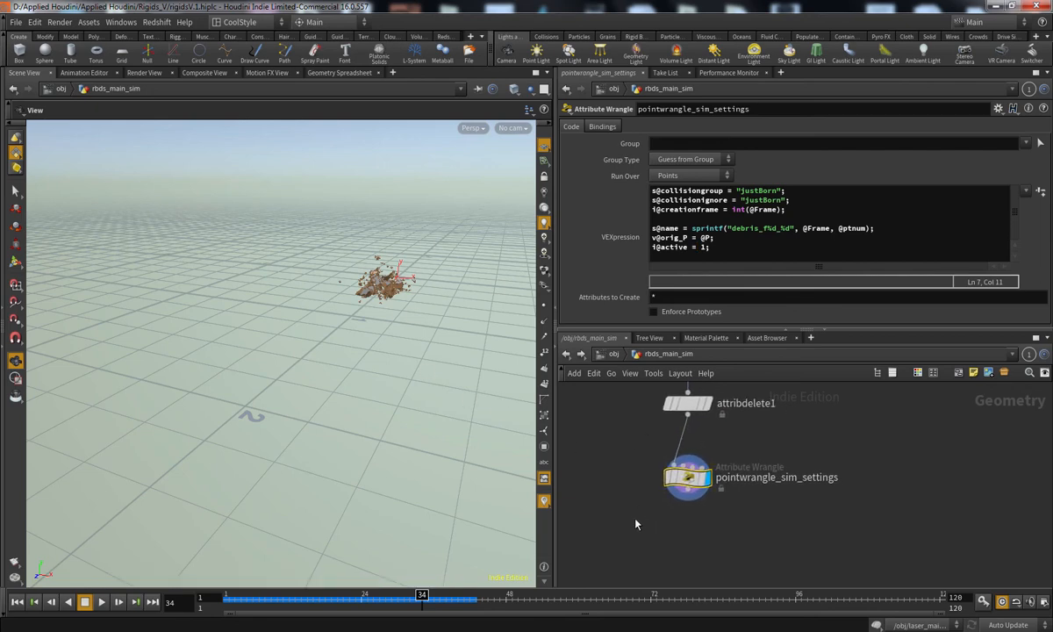
{"action": "scroll", "coordinate": [650, 514], "scroll_direction": "up", "scroll_amount": 1}
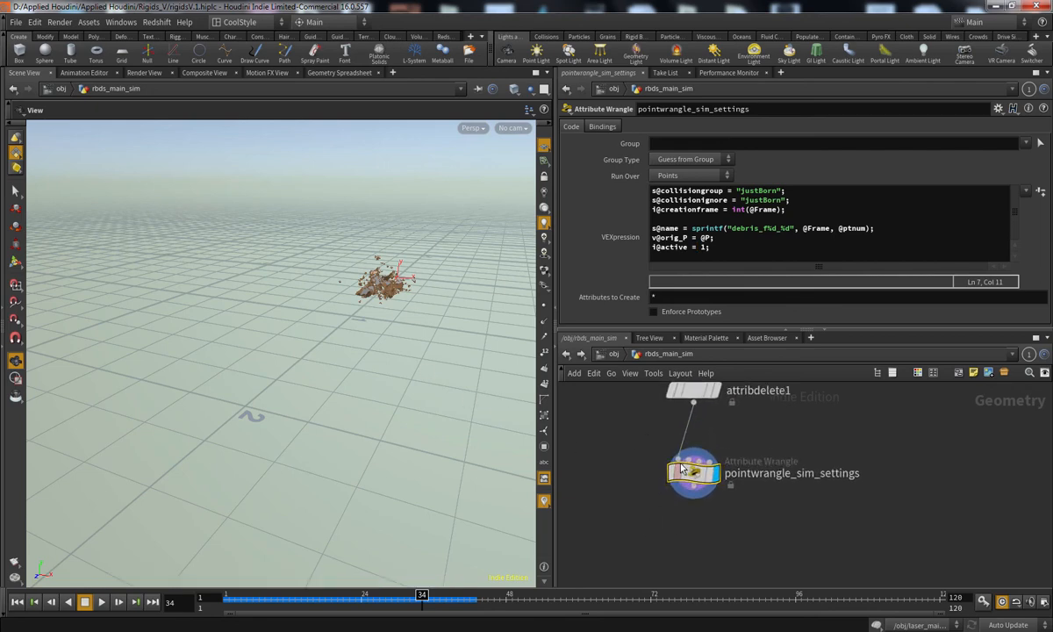
{"action": "middle_click_drag", "start_coordinate": [720, 562], "coordinate": [717, 530]}
{"action": "left_click", "coordinate": [733, 528]}
{"action": "key", "text": "Tab"}
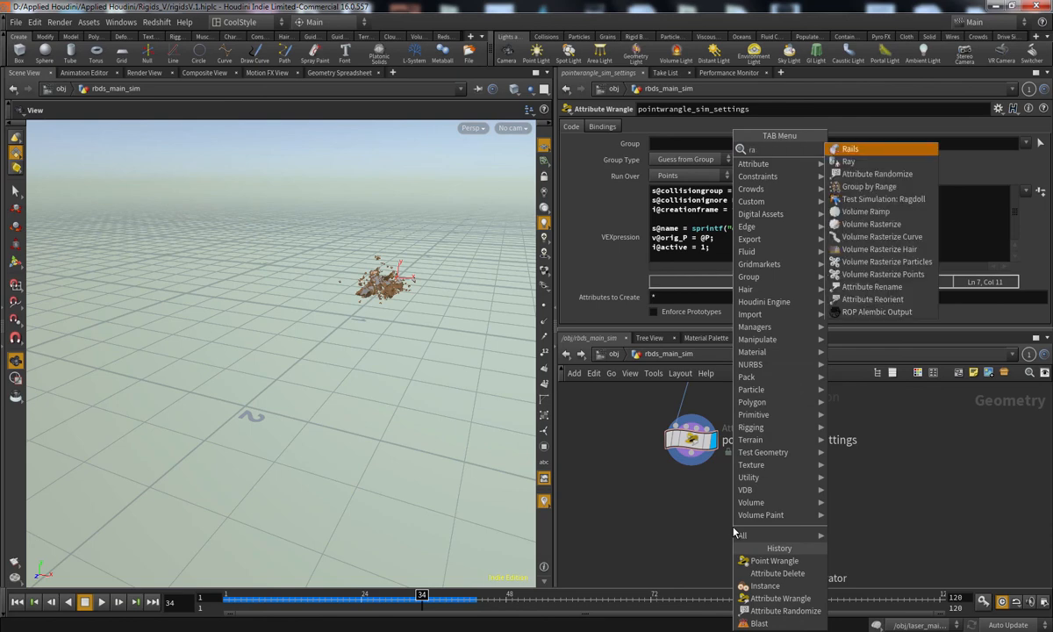
{"action": "key", "text": "Escape"}
{"action": "key", "text": "Tab"}
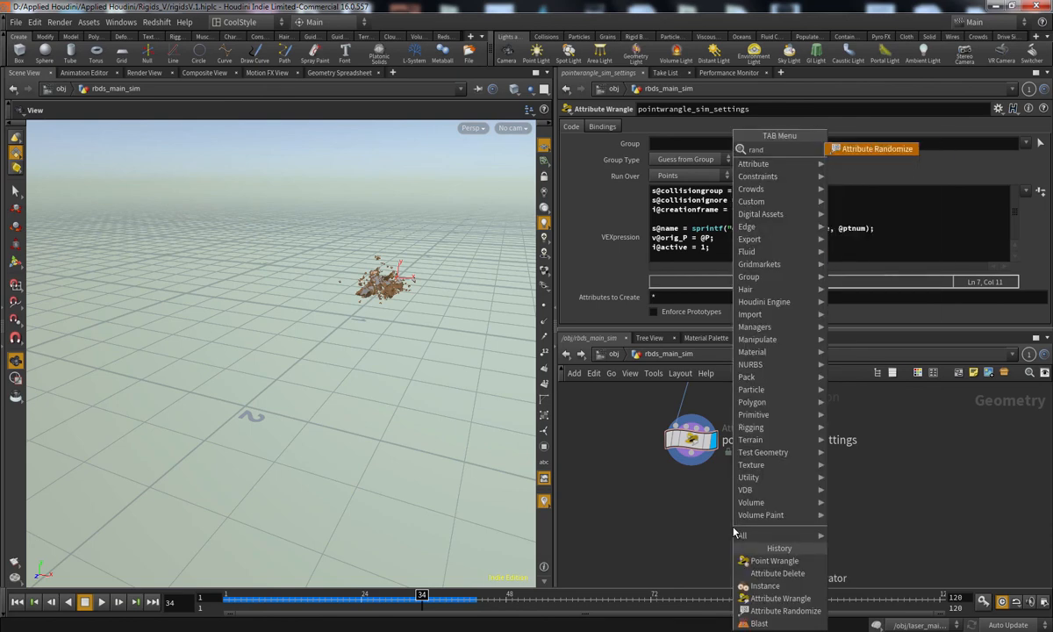
{"action": "key", "text": "Escape"}
{"action": "left_click", "coordinate": [685, 507]}
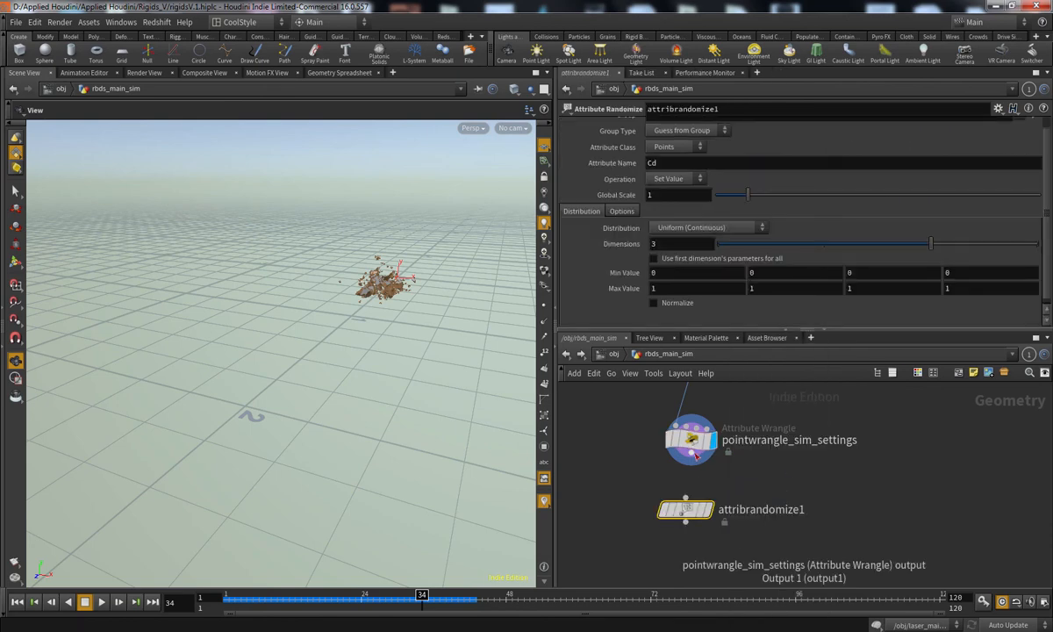
{"action": "left_click", "coordinate": [707, 511]}
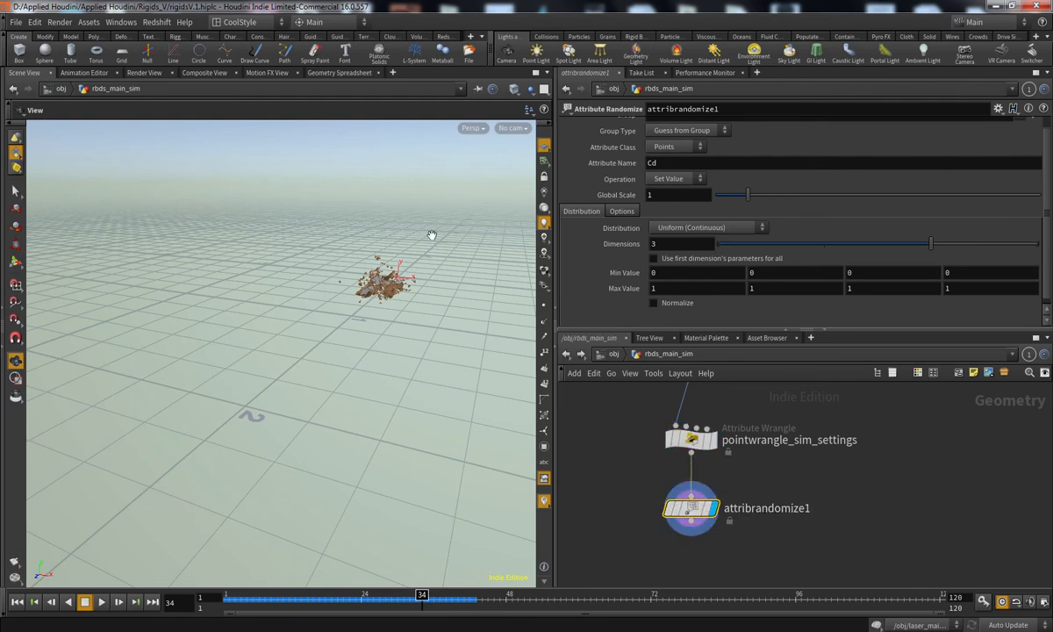
Step: Set the Attribute Randomize node's attribute name to w and review its distribution options
{"action": "left_click_drag", "start_coordinate": [679, 161], "coordinate": [609, 163]}
{"action": "type", "text": "w"}
{"action": "left_click", "coordinate": [679, 228]}
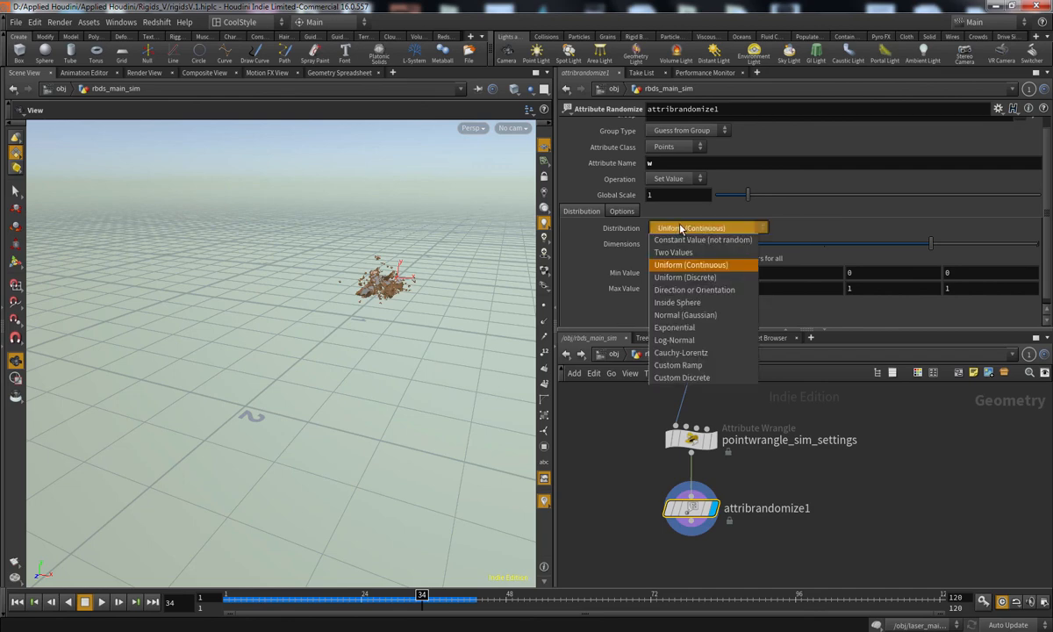
{"action": "left_click", "coordinate": [683, 226]}
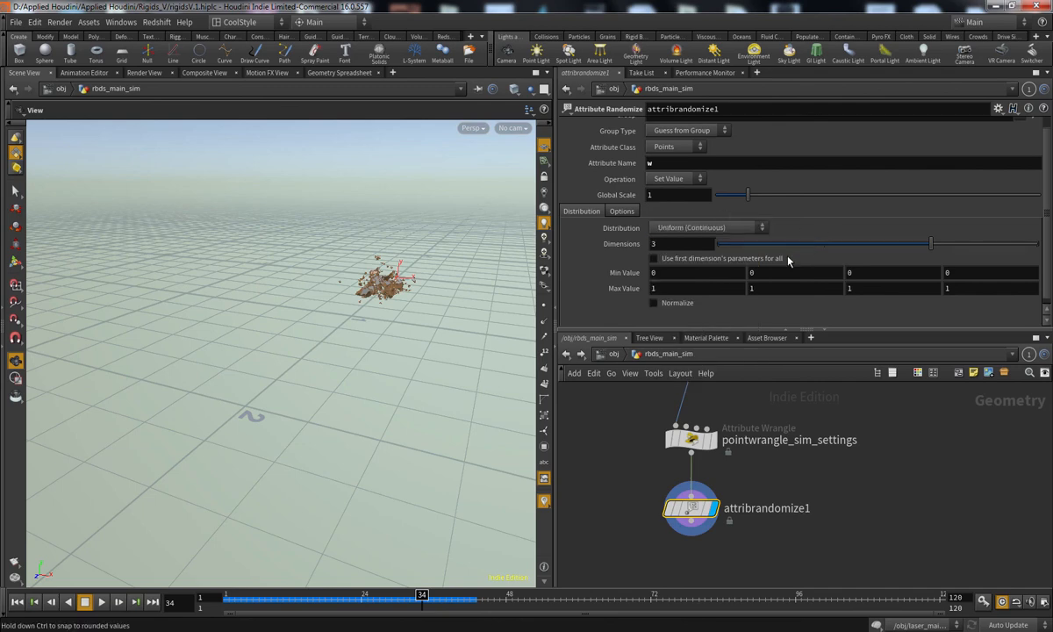
{"action": "left_click_drag", "start_coordinate": [661, 163], "coordinate": [625, 179]}
{"action": "double_click", "coordinate": [656, 244]}
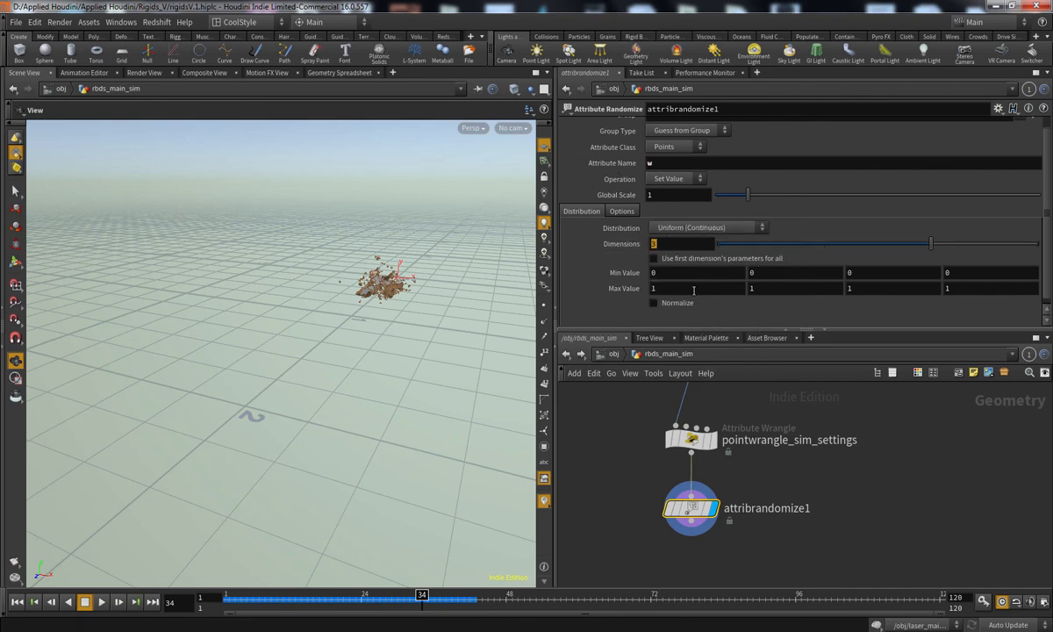
Step: Set the first three minimum values of the w randomization to -40
{"action": "left_click_drag", "start_coordinate": [684, 273], "coordinate": [622, 275]}
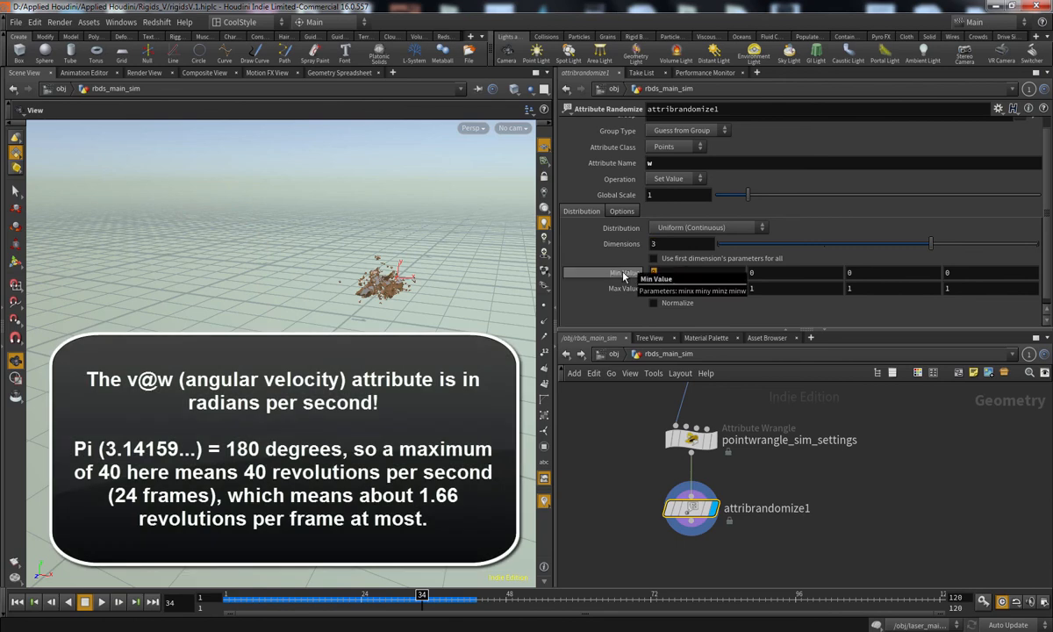
{"action": "type", "text": "-40"}
{"action": "key", "text": "Tab"}
{"action": "type", "text": "-40"}
{"action": "key", "text": "Tab"}
{"action": "type", "text": "-40"}
{"action": "key", "text": "Tab"}
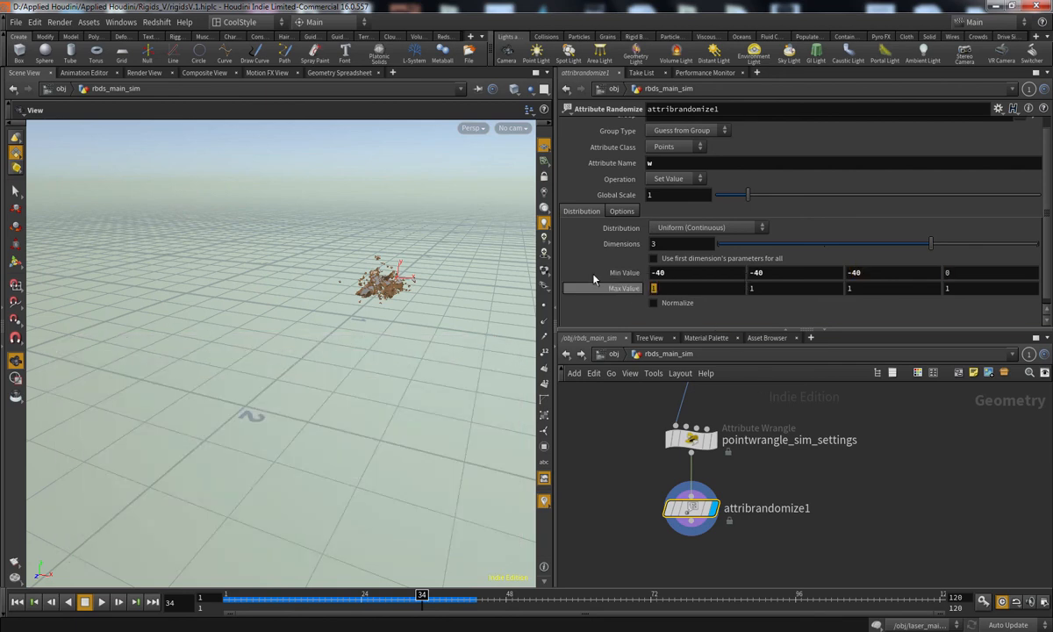
Step: Set the first three maximum values of the w randomization to 40
{"action": "type", "text": "40"}
{"action": "key", "text": "Tab"}
{"action": "type", "text": "40"}
{"action": "key", "text": "Tab"}
{"action": "type", "text": "40"}
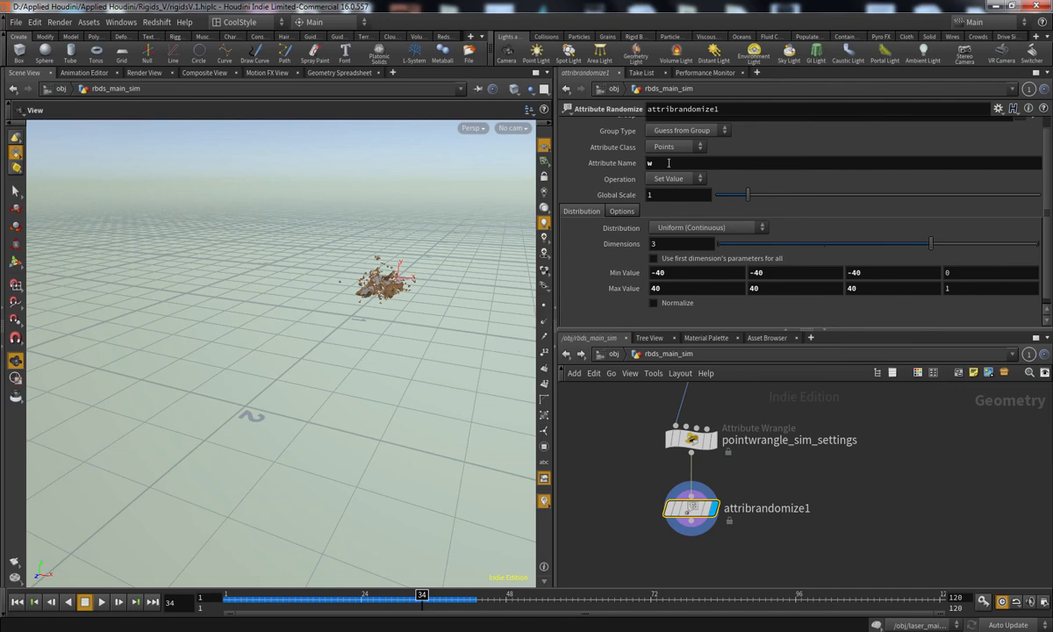
Step: Rename the Attribute Randomize node to attribrandomize_w
{"action": "left_click_drag", "start_coordinate": [633, 166], "coordinate": [629, 166]}
{"action": "scroll", "coordinate": [689, 581], "scroll_direction": "up", "scroll_amount": 1}
{"action": "middle_click_drag", "start_coordinate": [697, 568], "coordinate": [695, 546]}
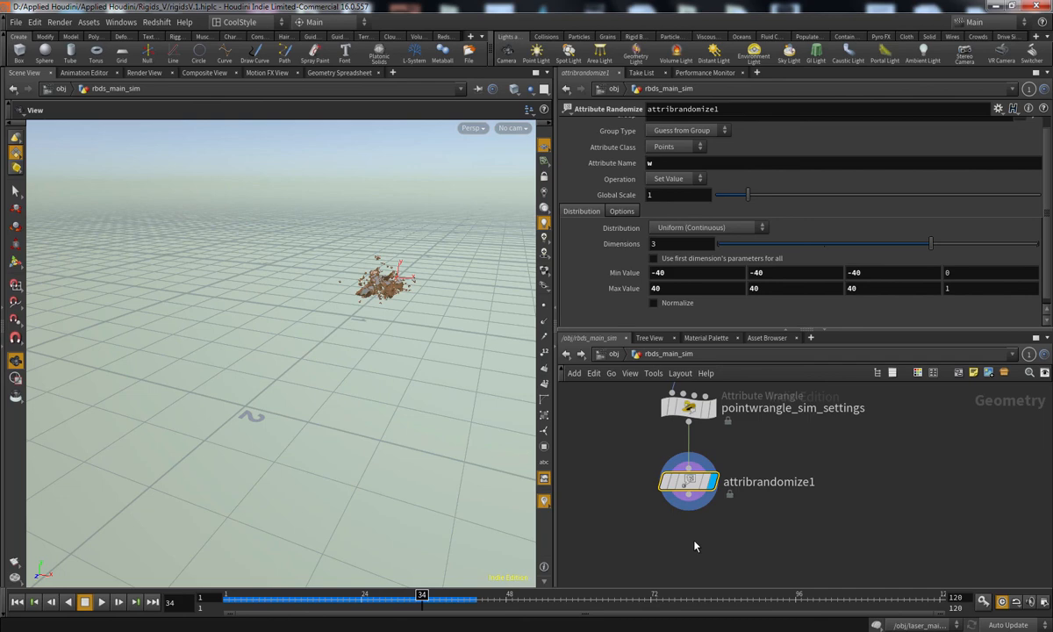
{"action": "left_click", "coordinate": [812, 482]}
{"action": "type", "text": "_w"}
{"action": "key", "text": "Return"}
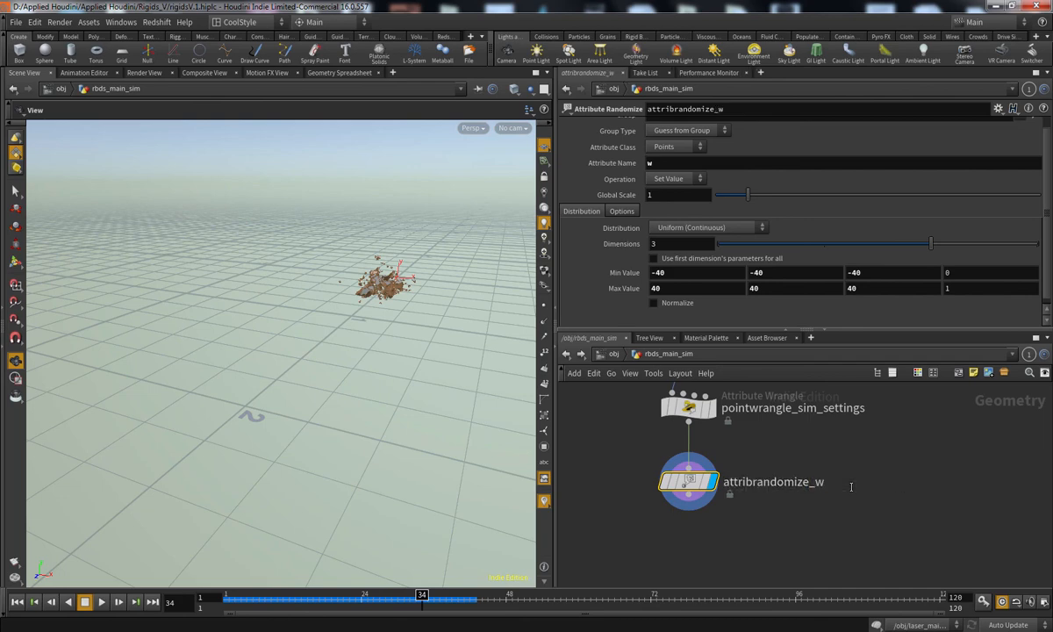
Step: Add a Null named SOURCE directly below attribrandomize_w, connect it to that node's output and make it the displayed node
{"action": "key", "text": "Tab"}
{"action": "type", "text": "nu"}
{"action": "left_click", "coordinate": [834, 151]}
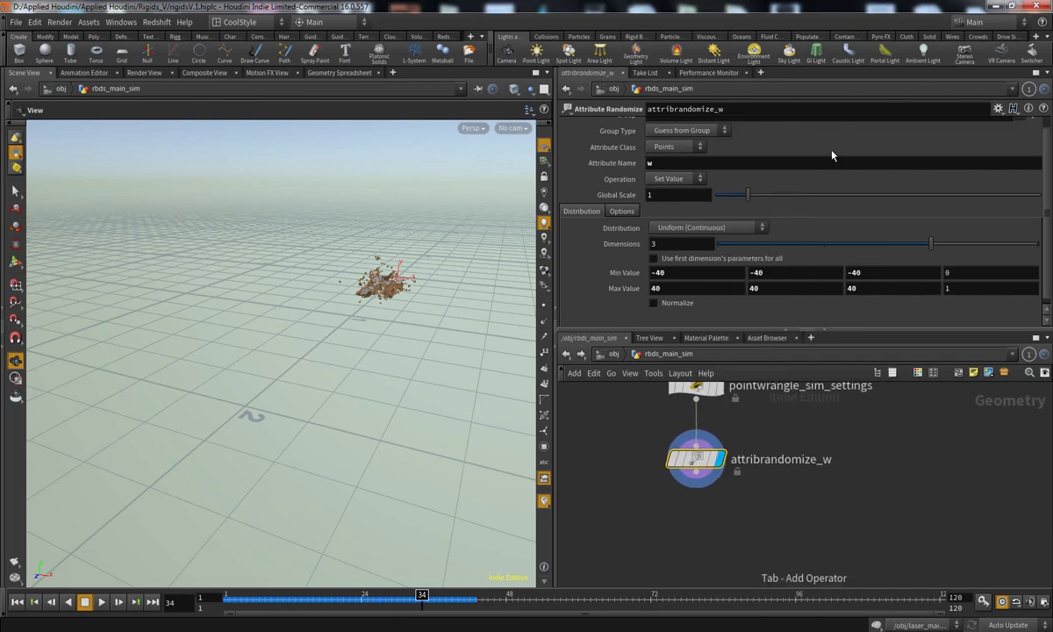
{"action": "left_click", "coordinate": [707, 545]}
{"action": "left_click", "coordinate": [749, 542]}
{"action": "left_click_drag", "start_coordinate": [761, 542], "coordinate": [707, 538]}
{"action": "type", "text": "SOURCE"}
{"action": "key", "text": "Return"}
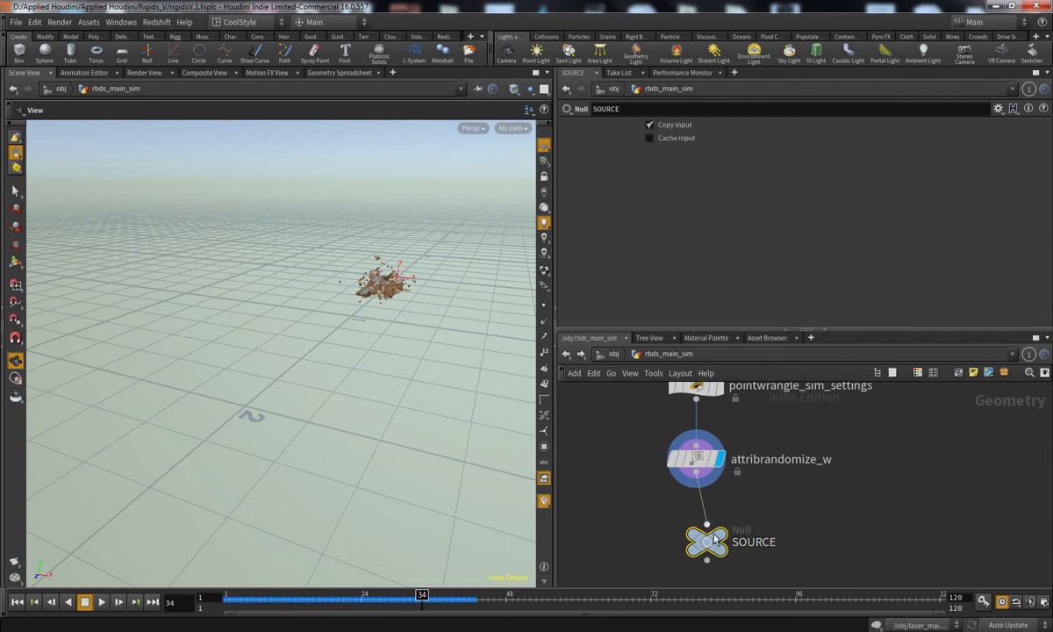
{"action": "left_click_drag", "start_coordinate": [706, 540], "coordinate": [696, 534]}
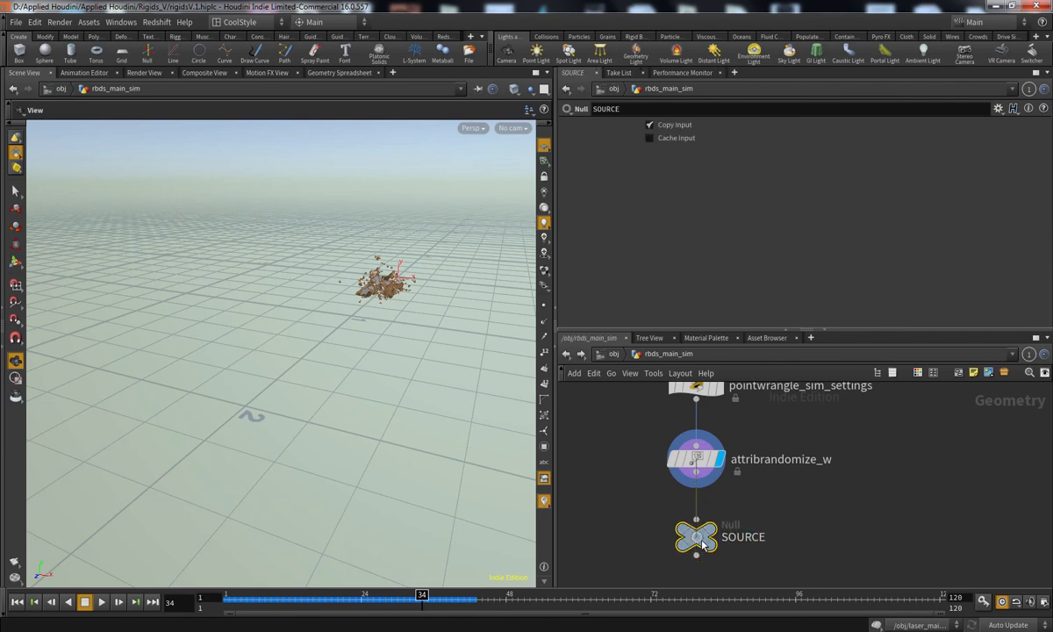
{"action": "left_click", "coordinate": [513, 129]}
{"action": "left_click", "coordinate": [376, 381]}
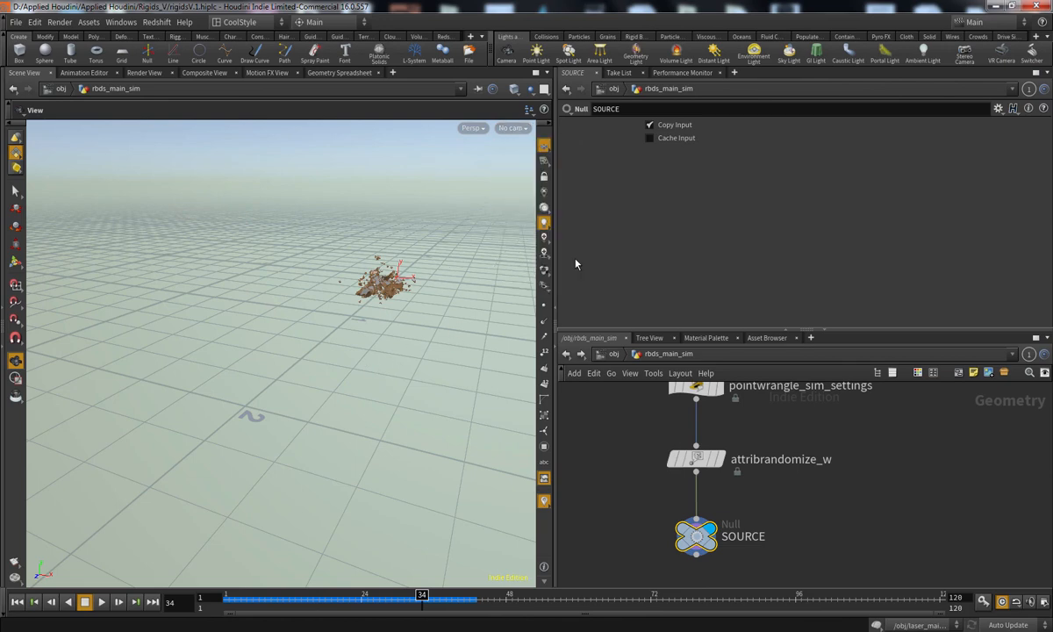